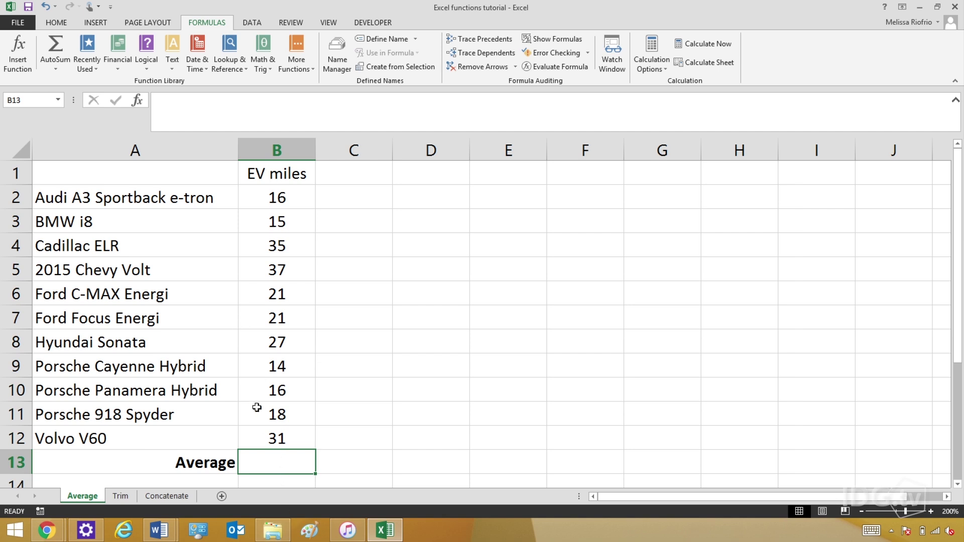
- Start typing =AVERAGE in B13 and review the AVERAGEIF suggestion's description
left_click(197, 105)
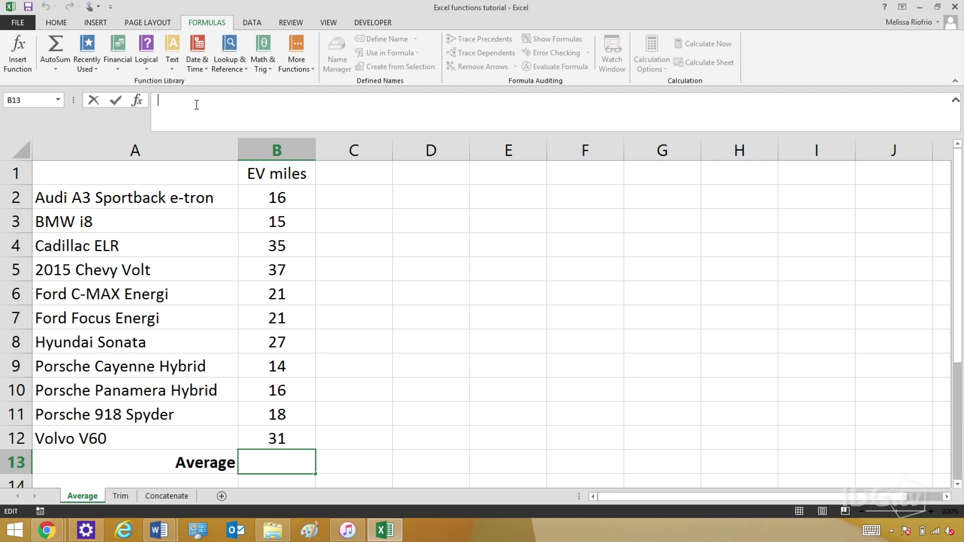
type("=av")
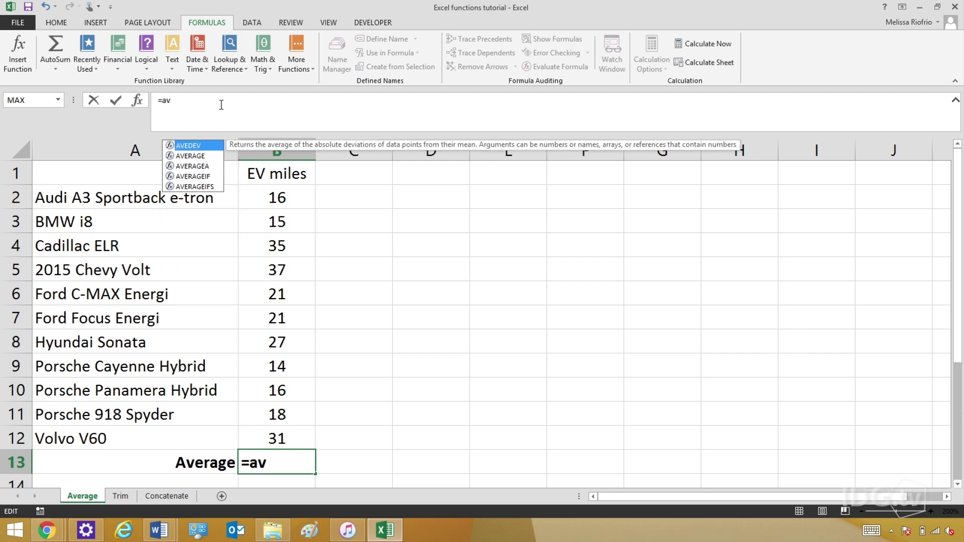
type("e")
type("r")
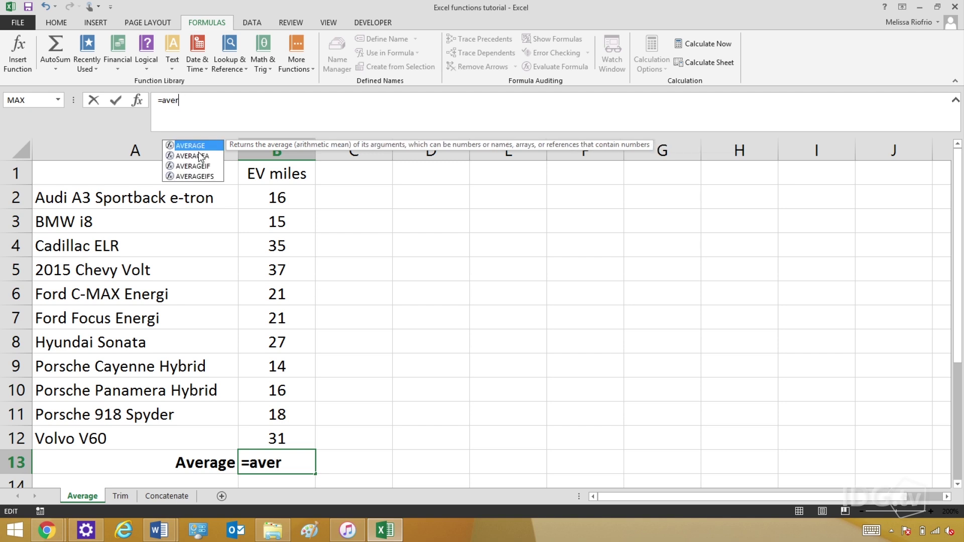
double_click(200, 147)
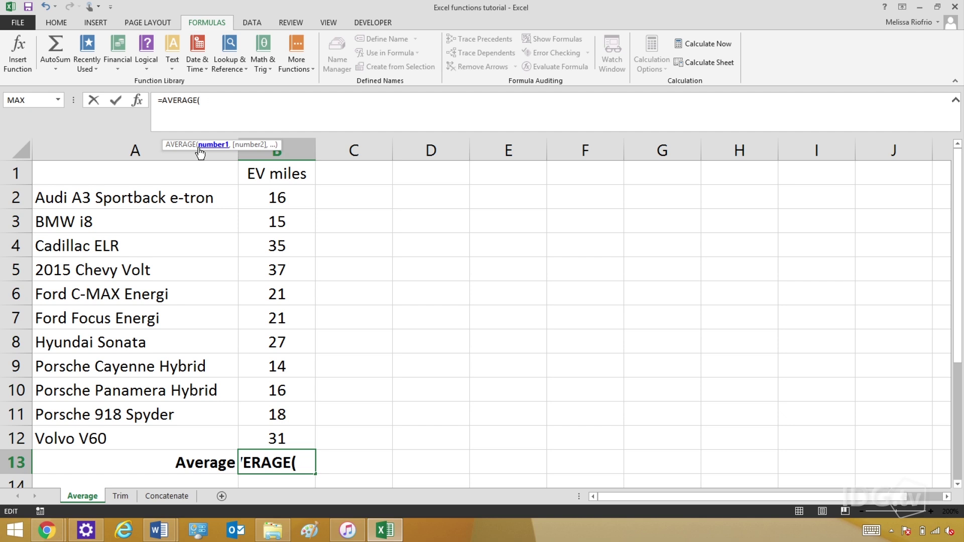
key("BackSpace")
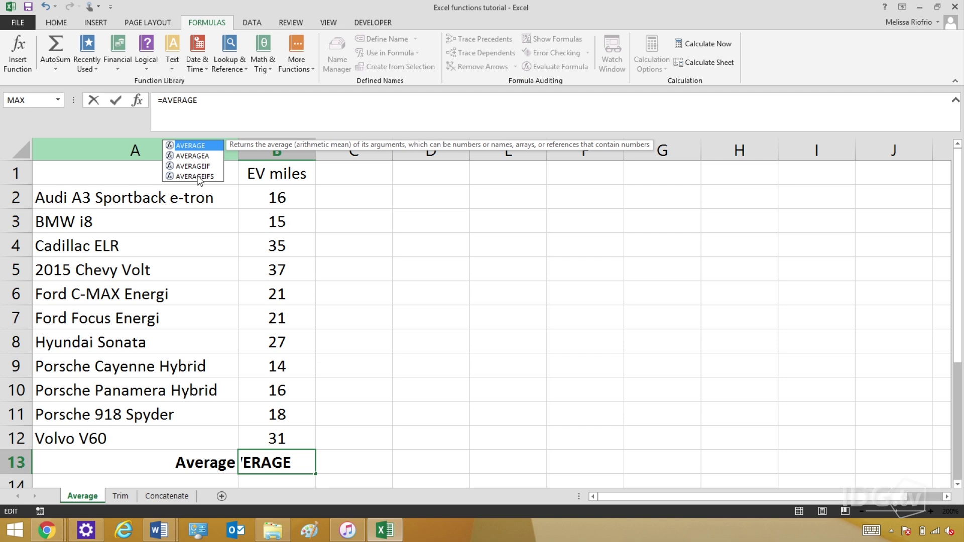
left_click(199, 170)
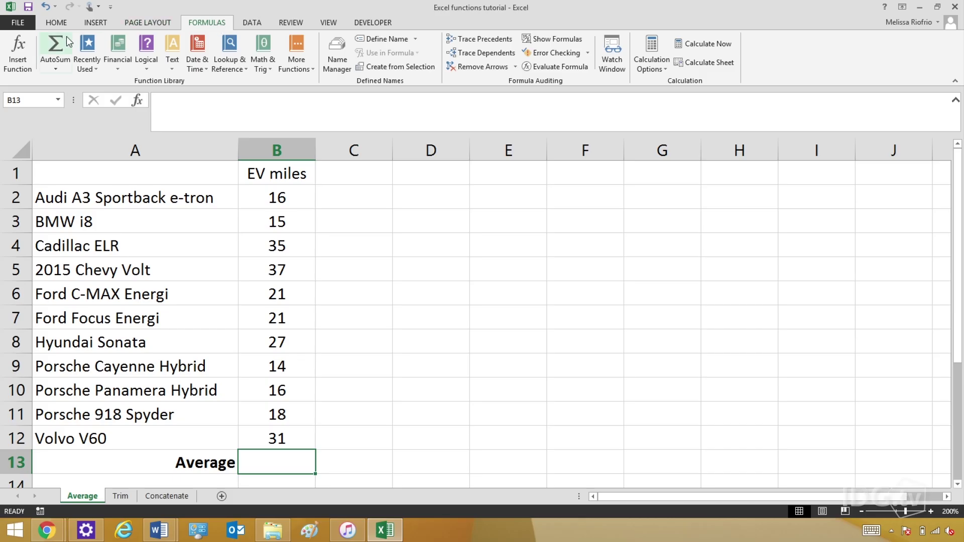
- Use Insert Function to search 'average' and insert AVERAGE of B2:B12 into B13
left_click(20, 57)
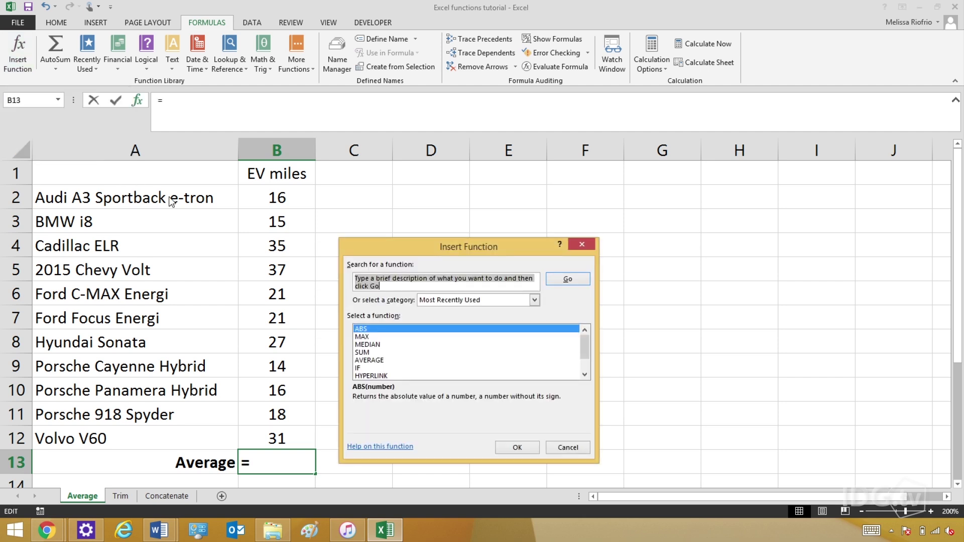
type("average")
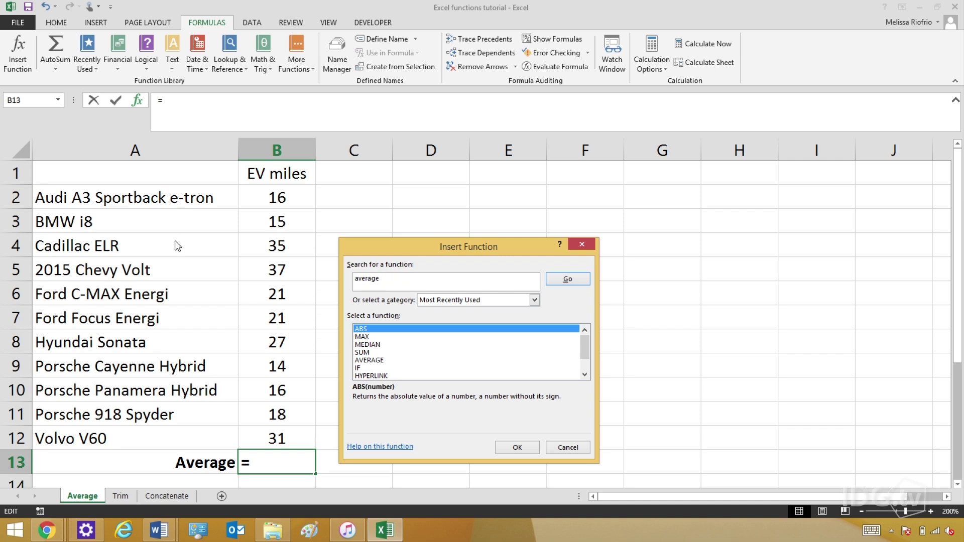
left_click(575, 278)
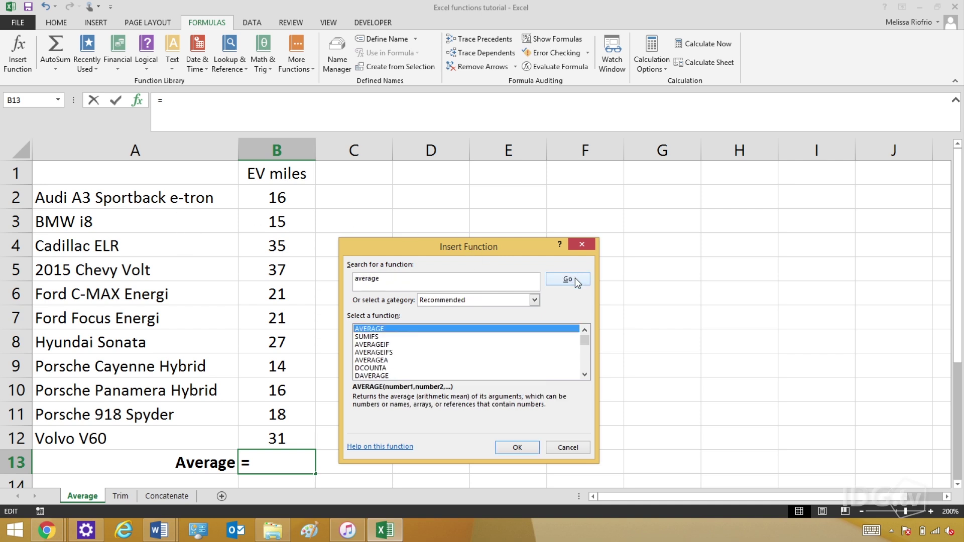
double_click(388, 330)
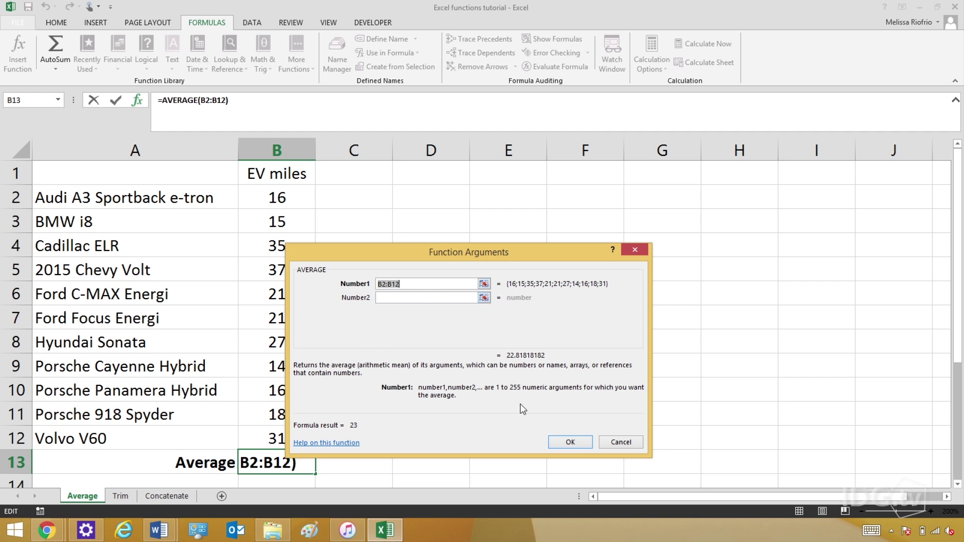
left_click(573, 443)
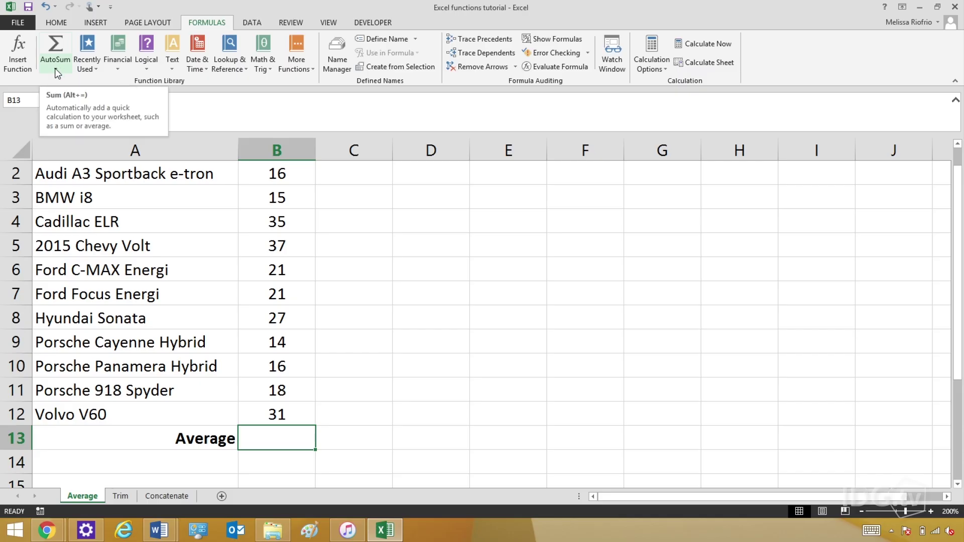
- Insert an AutoSum Average of B2:B12 in B13, then reopen the formula for editing
left_click(55, 74)
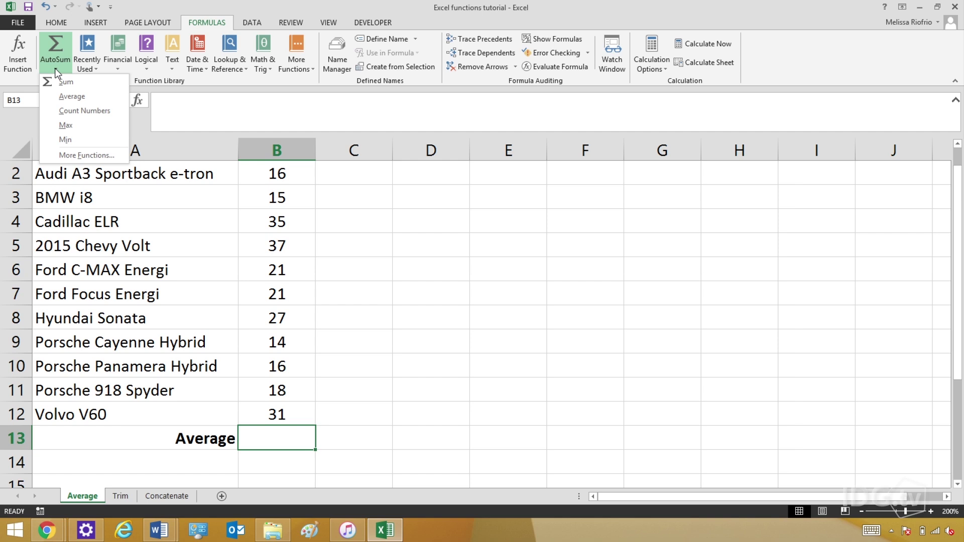
left_click(74, 100)
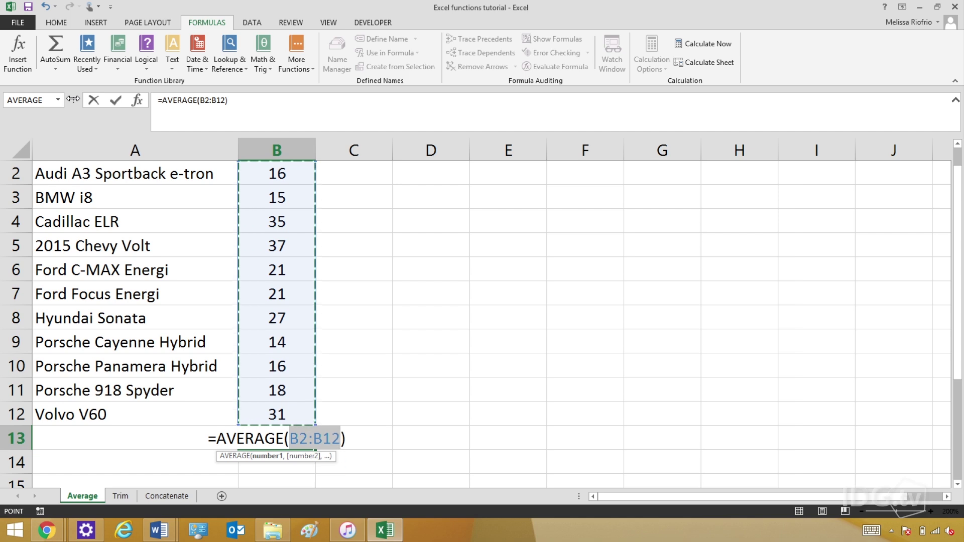
key("Return")
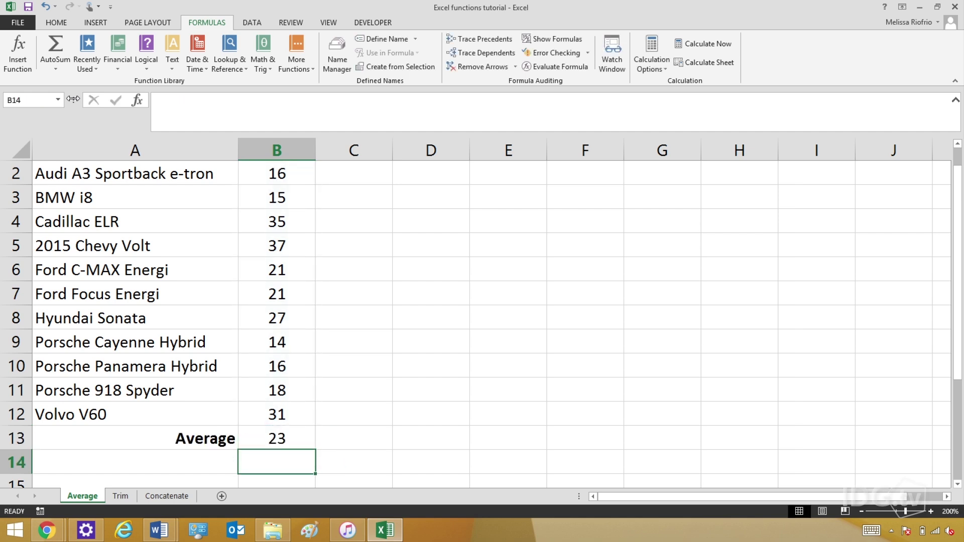
double_click(298, 436)
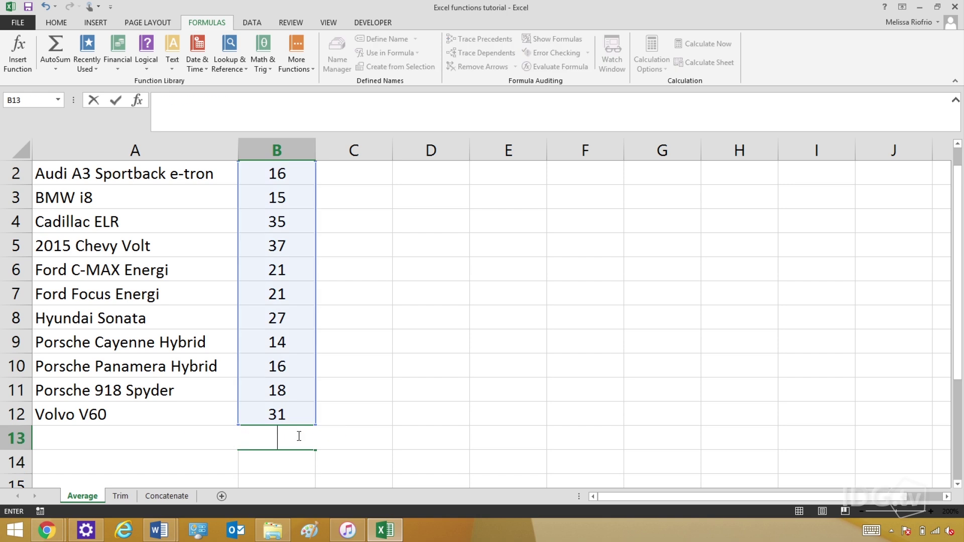
- Insert AVERAGE of B2:B12 into B13 from the Recently Used functions list
left_click(90, 63)
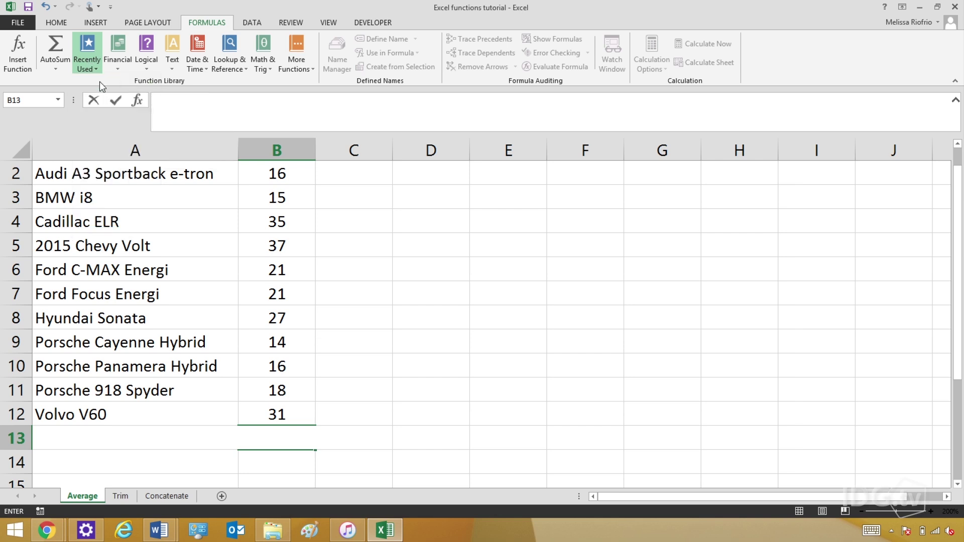
left_click(100, 81)
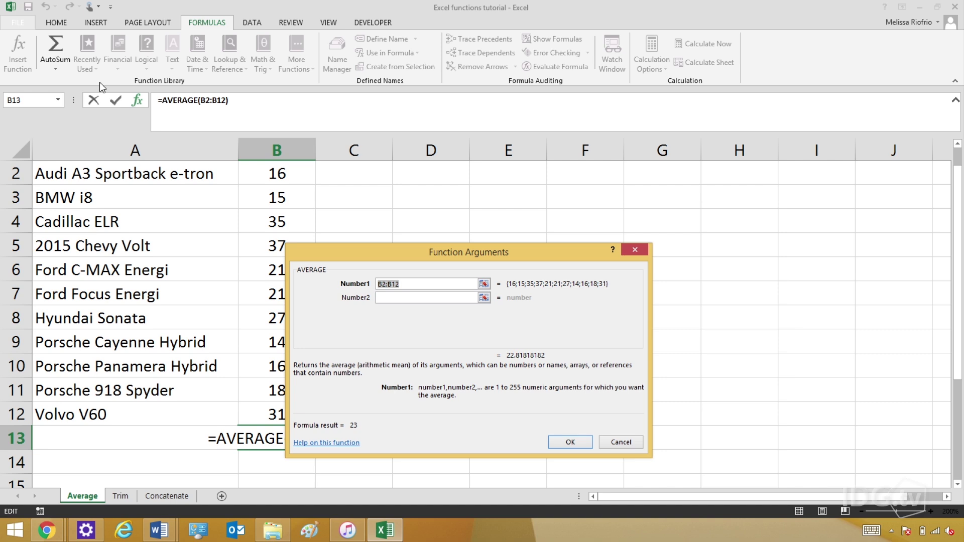
key("Return")
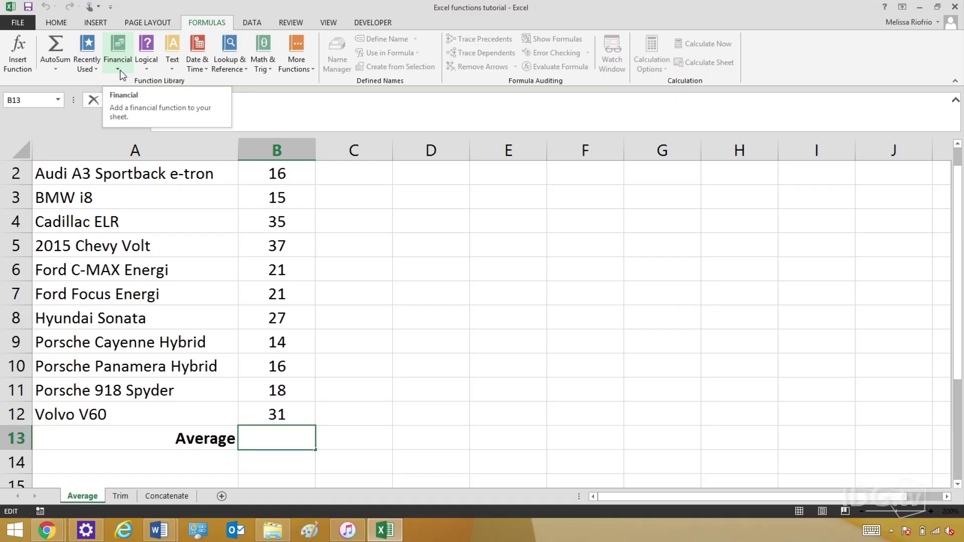
- Browse the Financial and Logical function lists
left_click(120, 70)
left_click(144, 70)
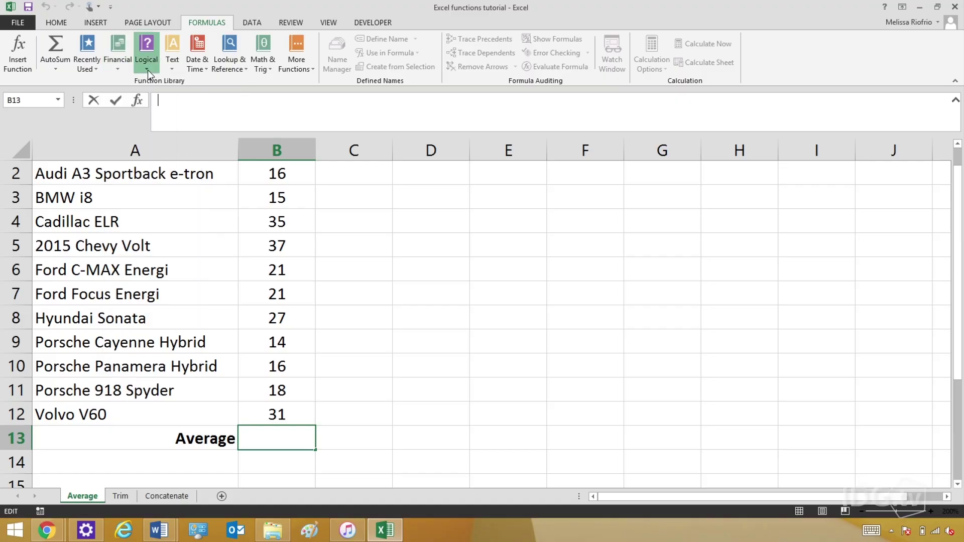
left_click(148, 70)
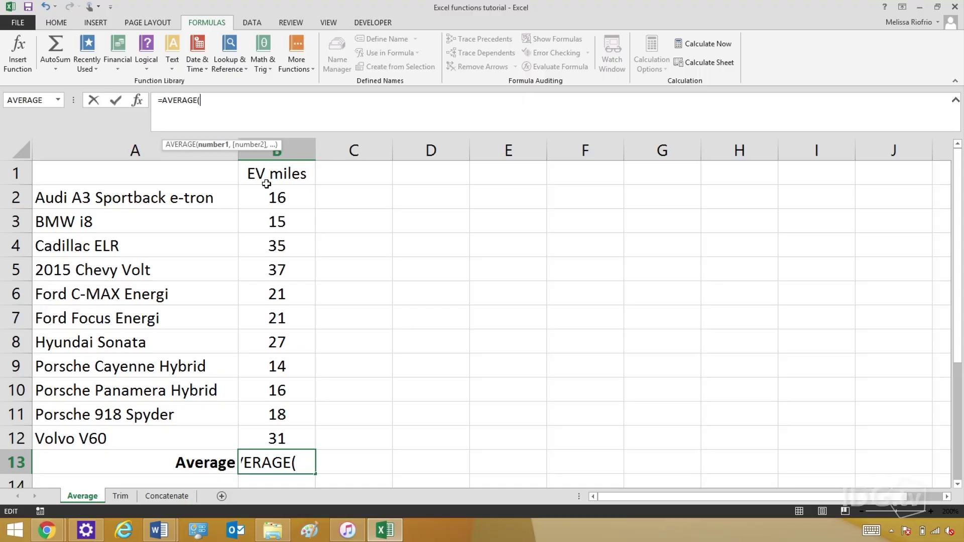
- Complete =AVERAGE(B2,B3,B4) in B13, showing 22, then reselect B13 to edit it
type("b2,")
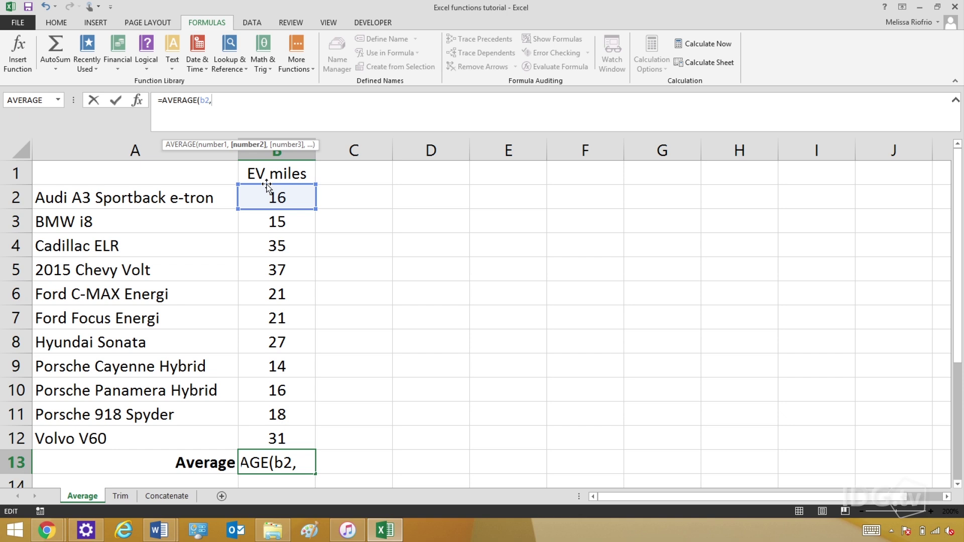
type("b3")
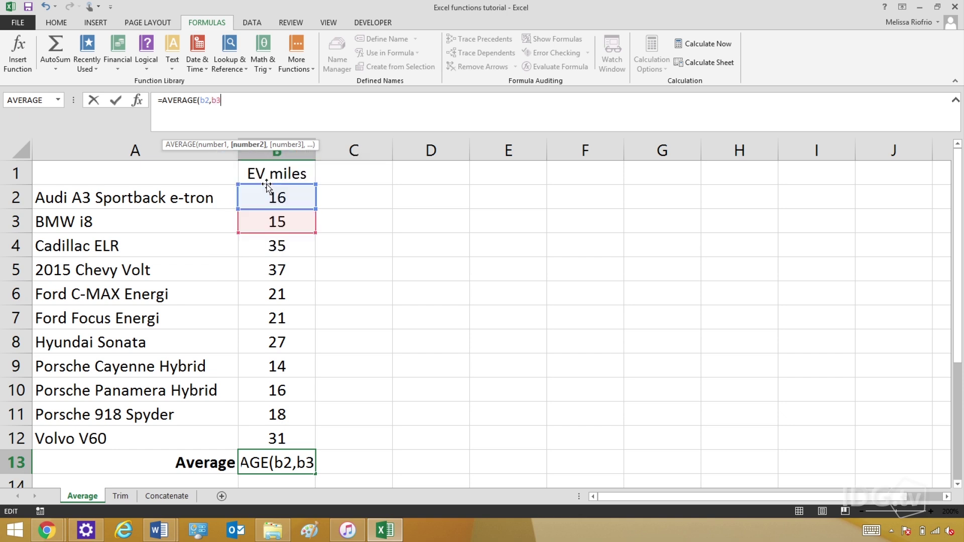
type(",b4")
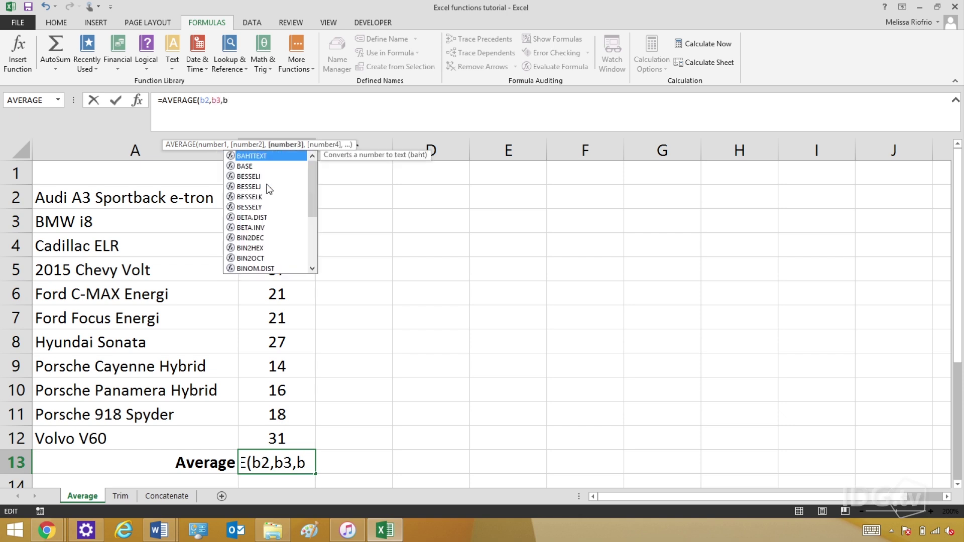
key("Return")
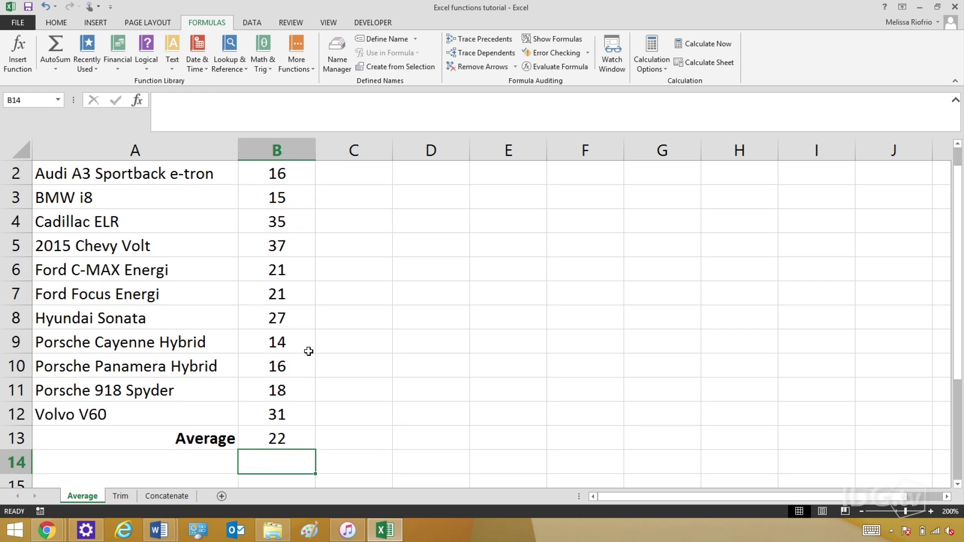
scroll(310, 351, "up", 1)
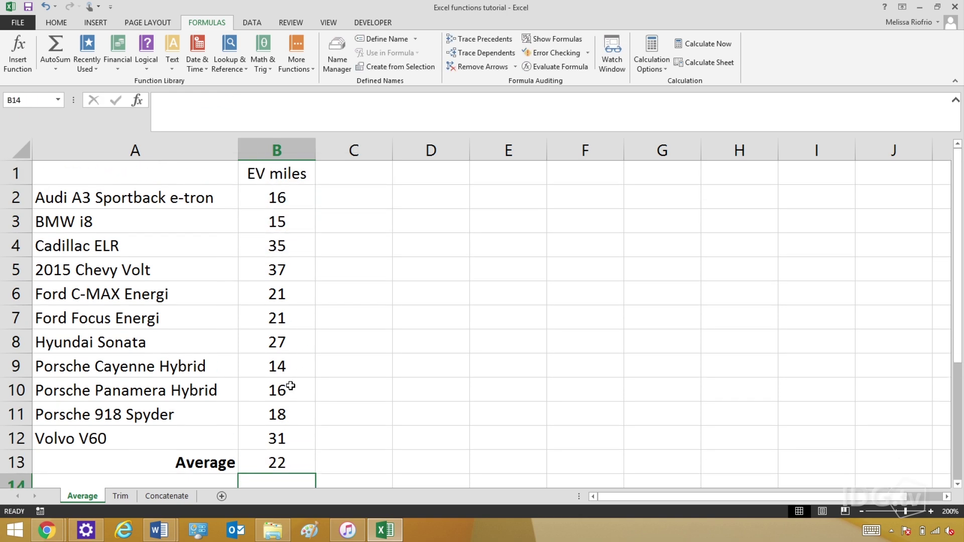
left_click(280, 465)
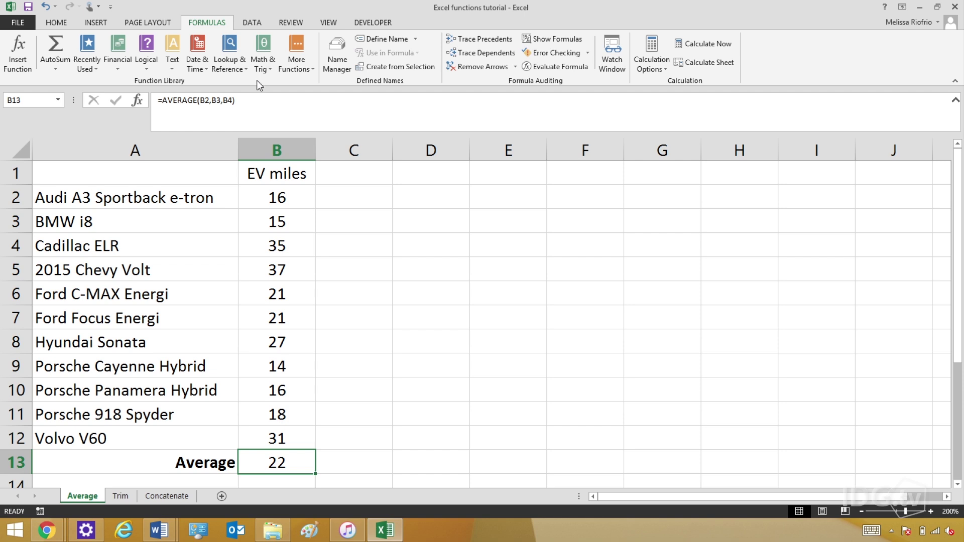
left_click(255, 99)
- Change the B13 average's arguments to B2:B12 so it shows 23, then reopen the formula
key("BackSpace")
key("BackSpace")
key("BackSpace")
key("BackSpace")
key("BackSpace")
key("BackSpace")
key("BackSpace")
key("BackSpace")
key("BackSpace")
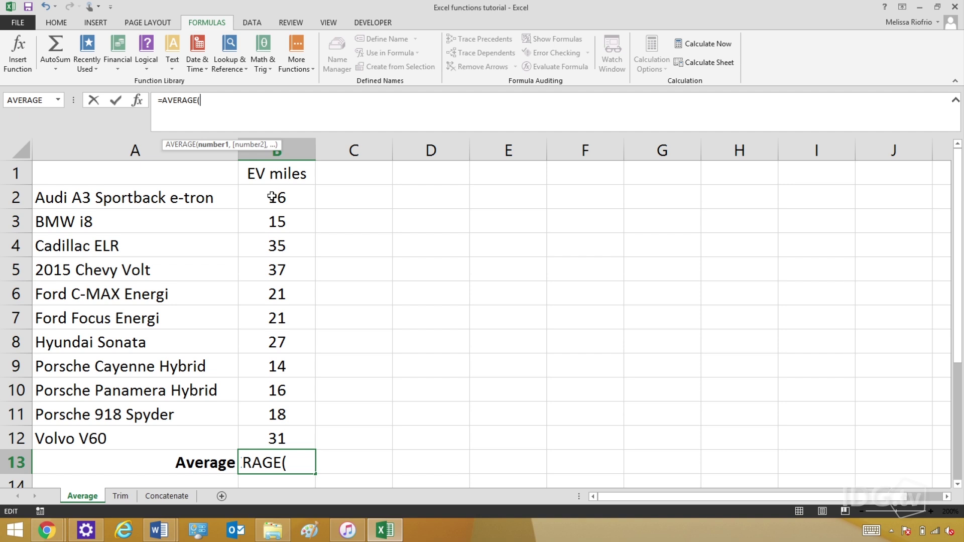
type("b2")
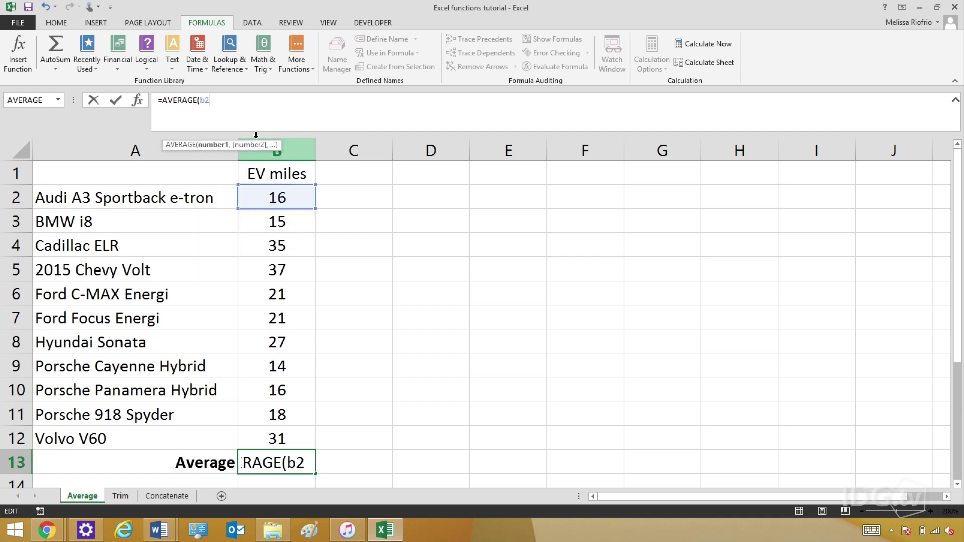
type(":")
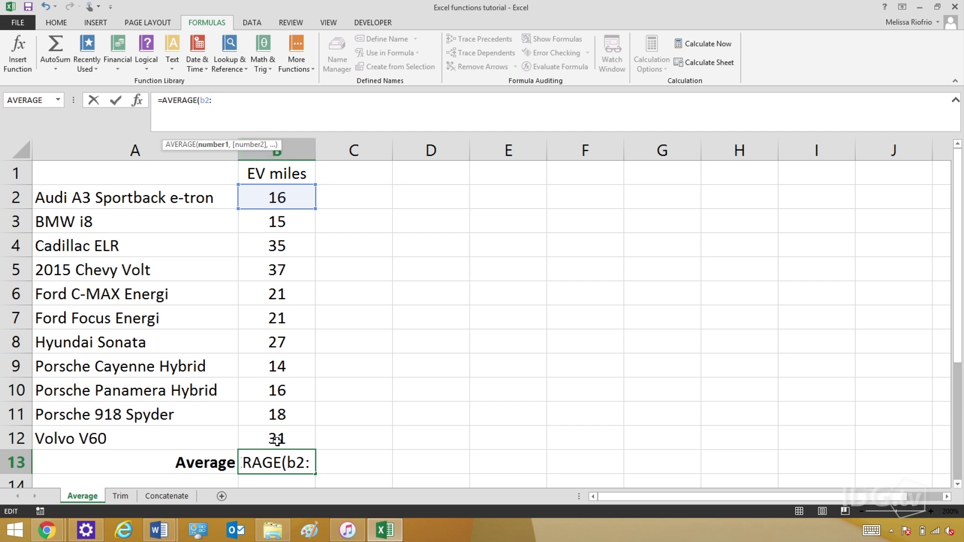
type("b12")
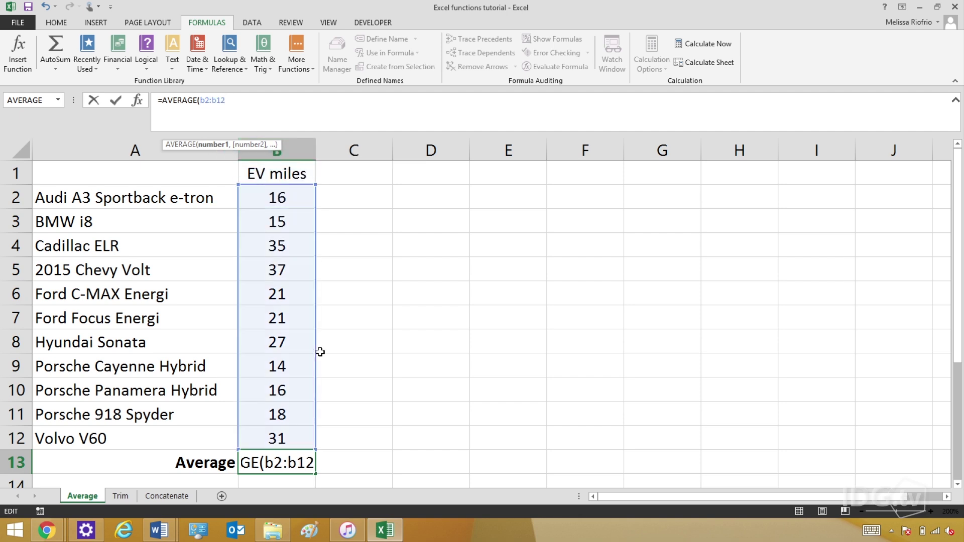
key("Return")
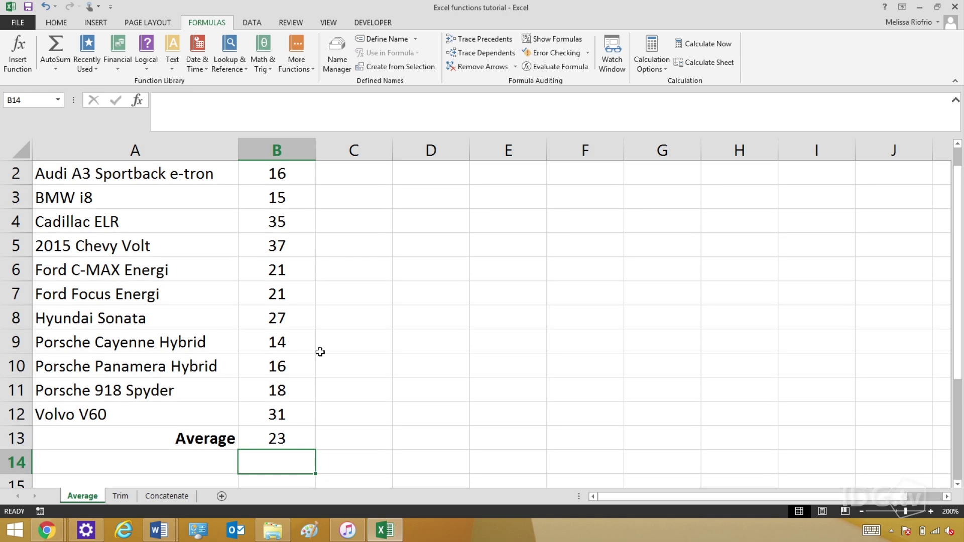
left_click(289, 438)
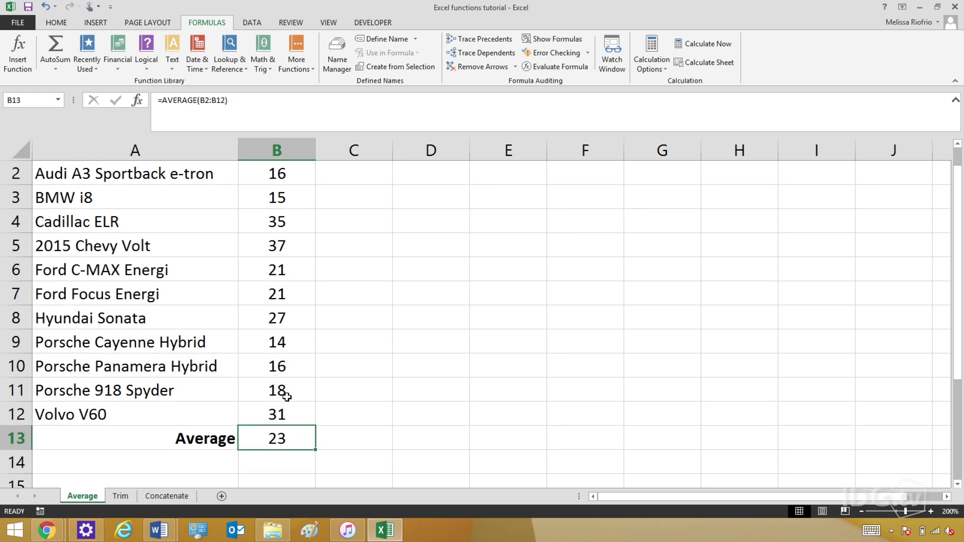
scroll(317, 244, "up", 1)
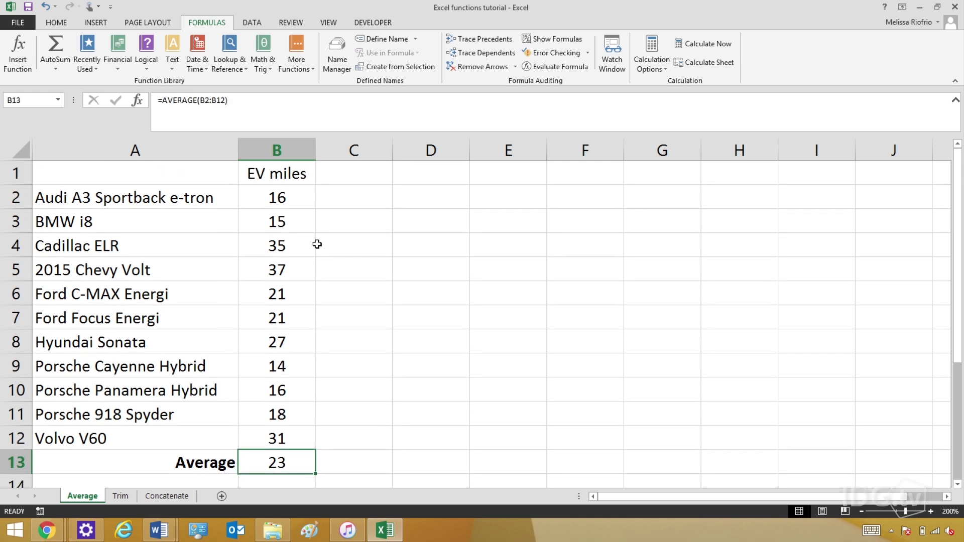
left_click(238, 101)
key("BackSpace")
key("BackSpace")
key("BackSpace")
key("BackSpace")
key("BackSpace")
key("BackSpace")
key("BackSpace")
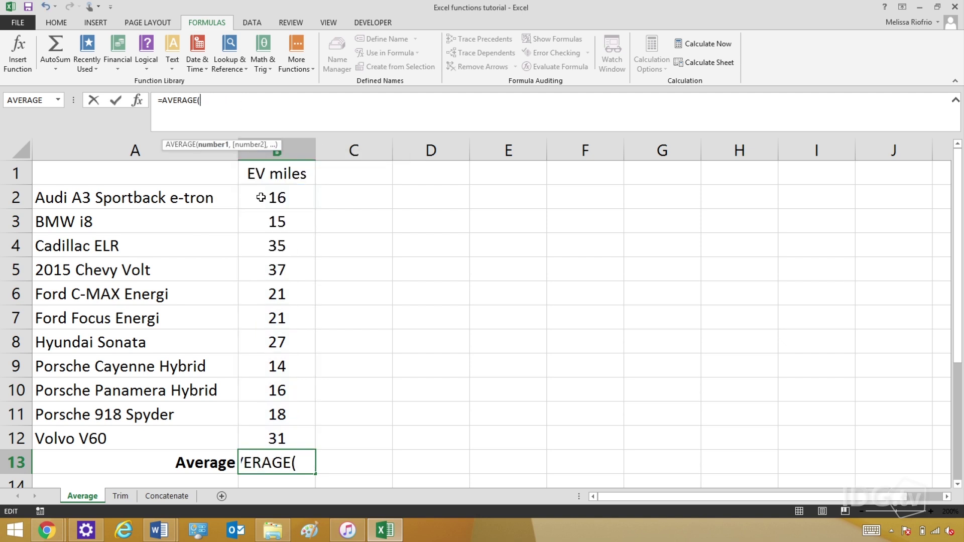
left_click_drag(260, 197, 259, 431)
key("Return")
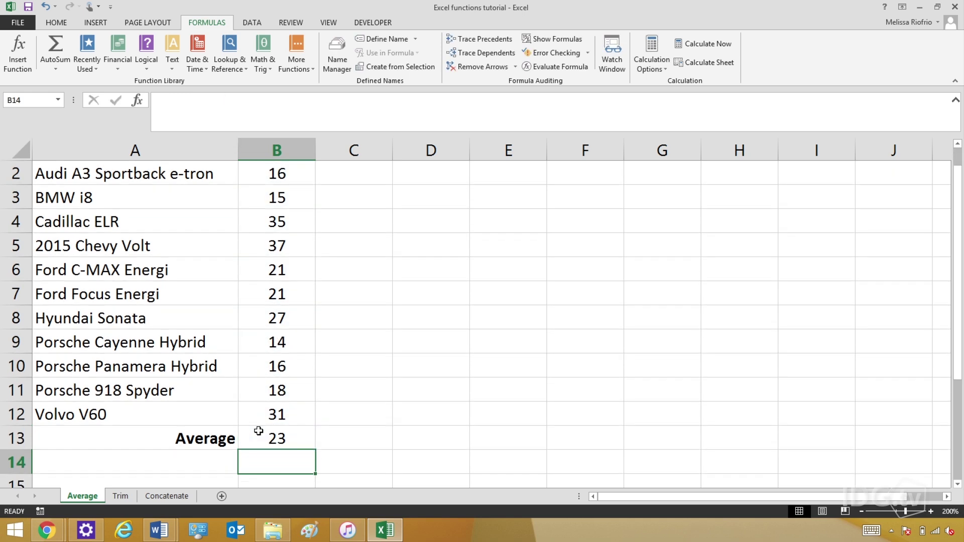
scroll(319, 254, "up", 1)
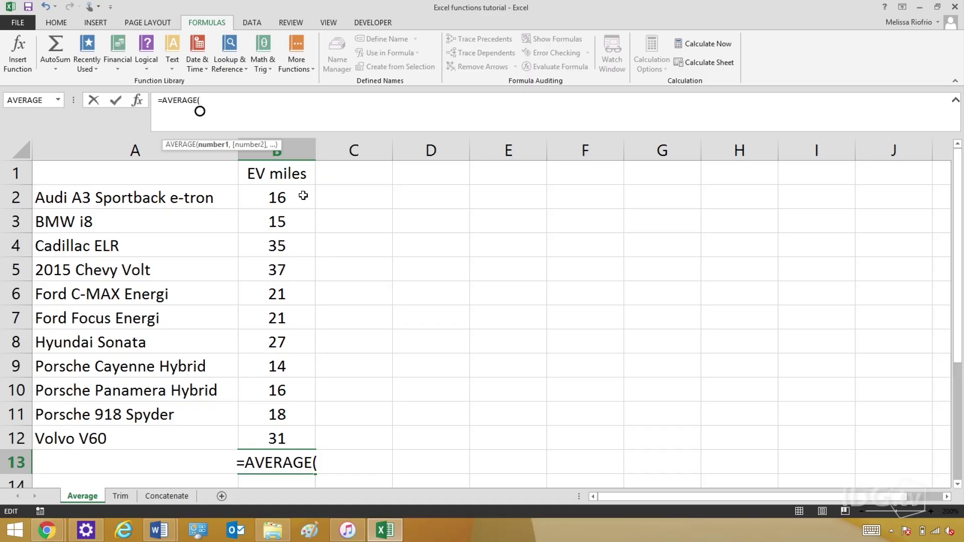
- Build the B13 average from B2, B3, B9, B10, B11 and B12, giving 18
left_click(302, 198)
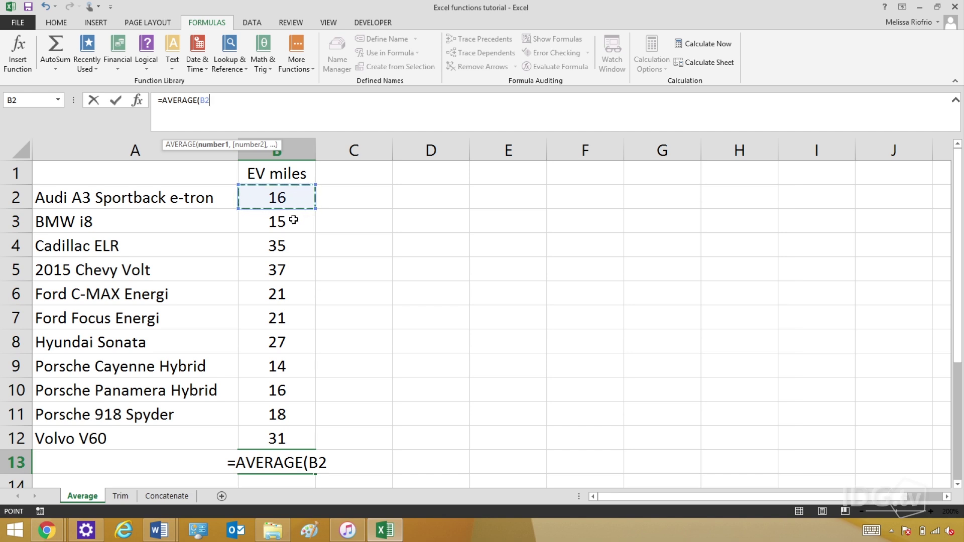
type(",")
left_click(294, 220)
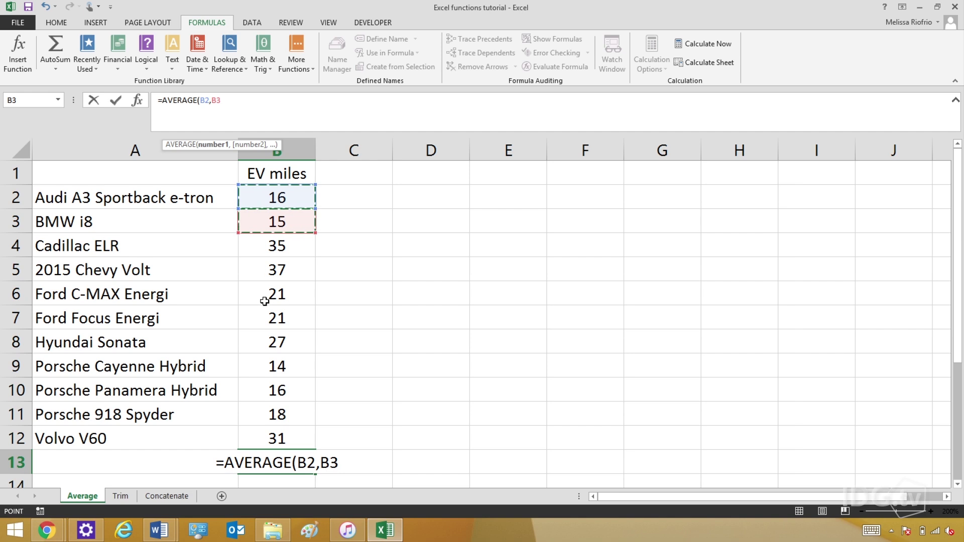
type(",")
left_click(256, 365)
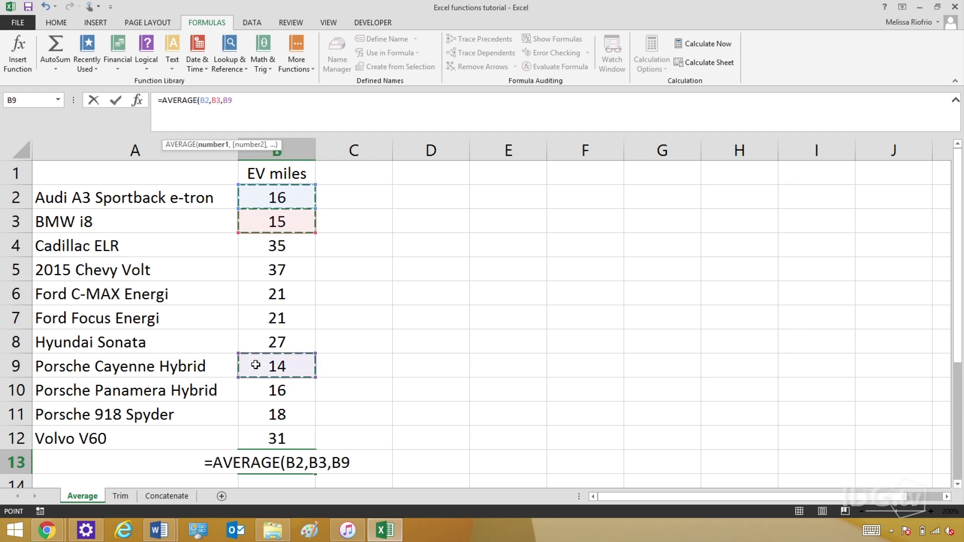
type(",")
left_click(254, 390)
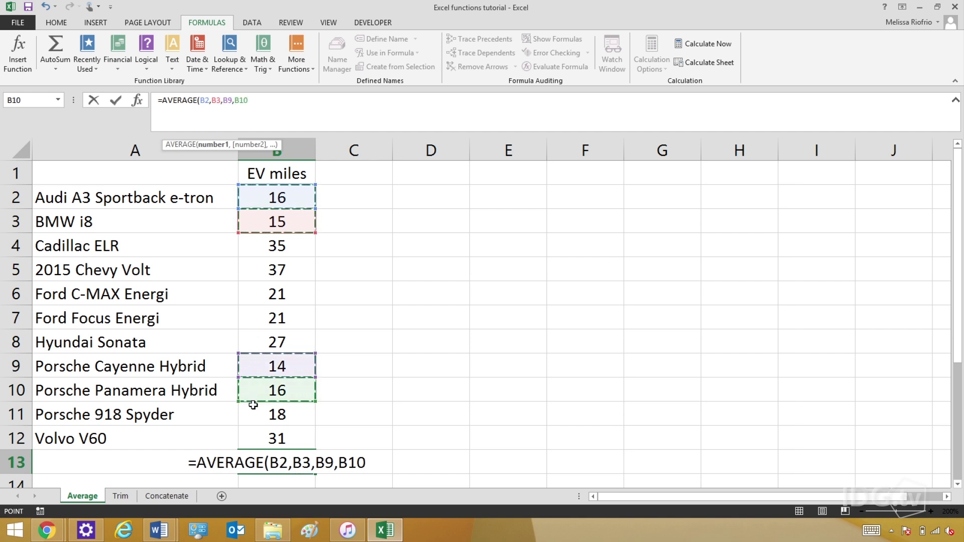
type(",")
left_click(253, 414)
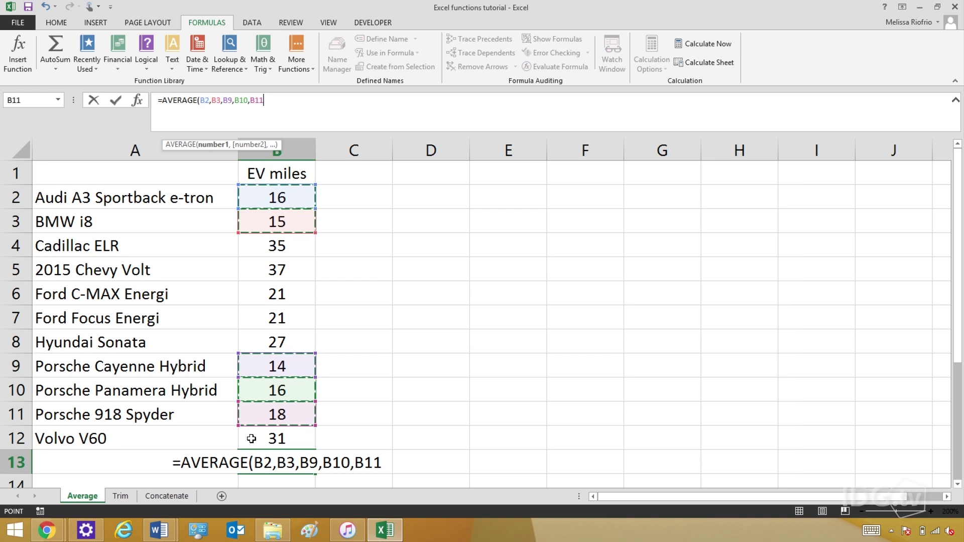
type(",")
left_click(251, 438)
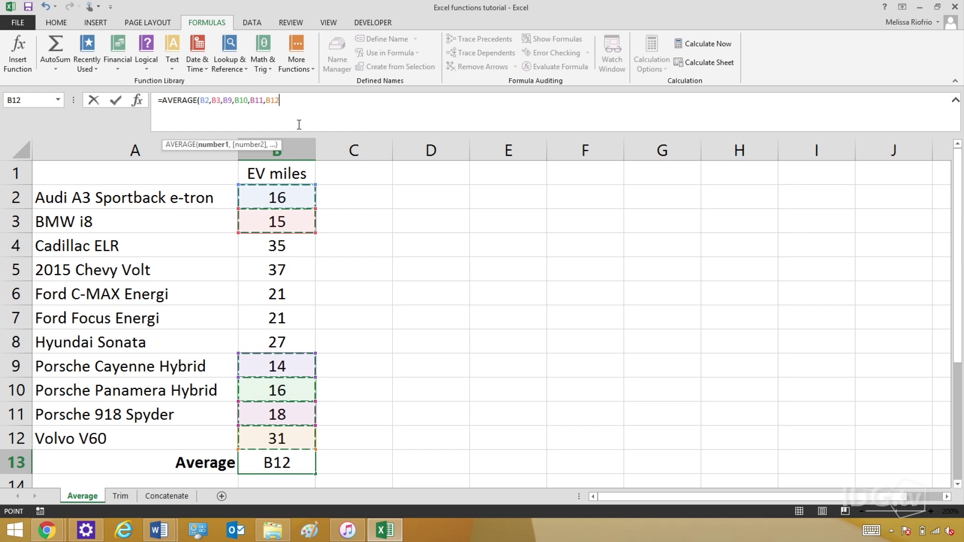
key("Return")
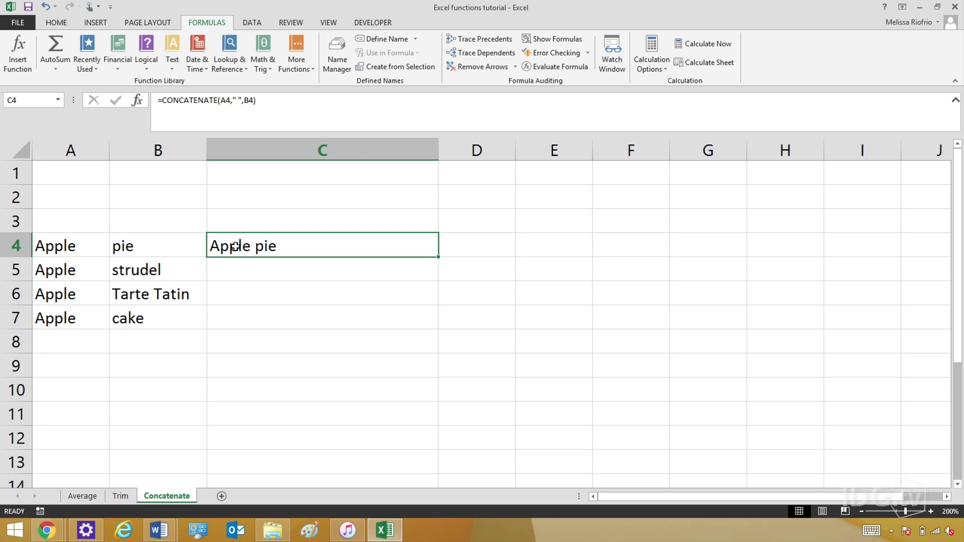
- Select C5, the next cell for a joined dessert name
left_click(227, 273)
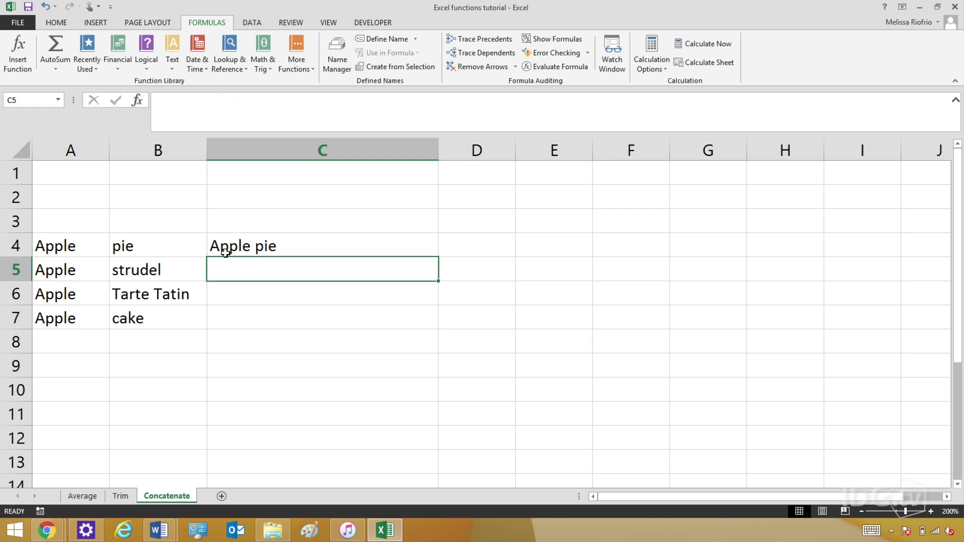
- Enter =CONCATENATE(A5," ",B5) in C5 so it shows 'Apple strudel'
left_click(190, 104)
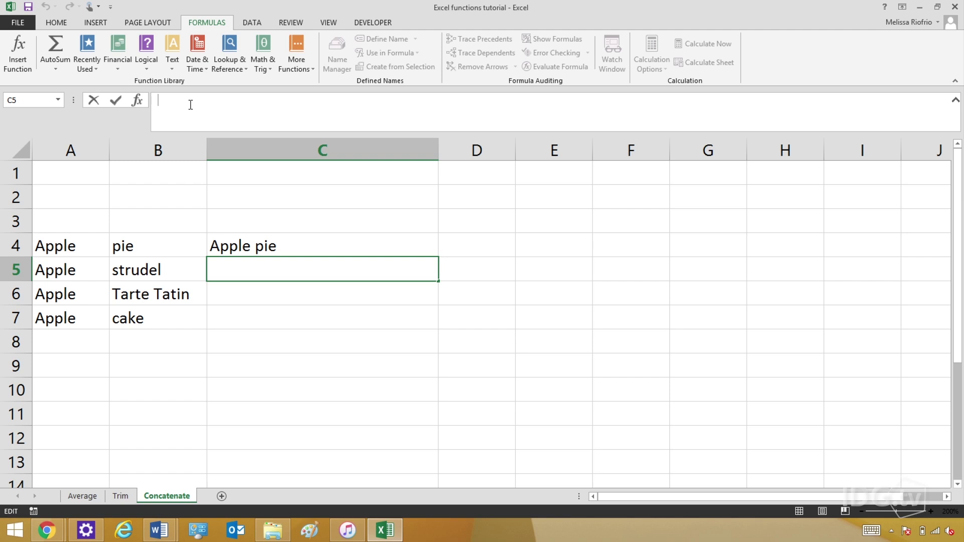
type("=conc")
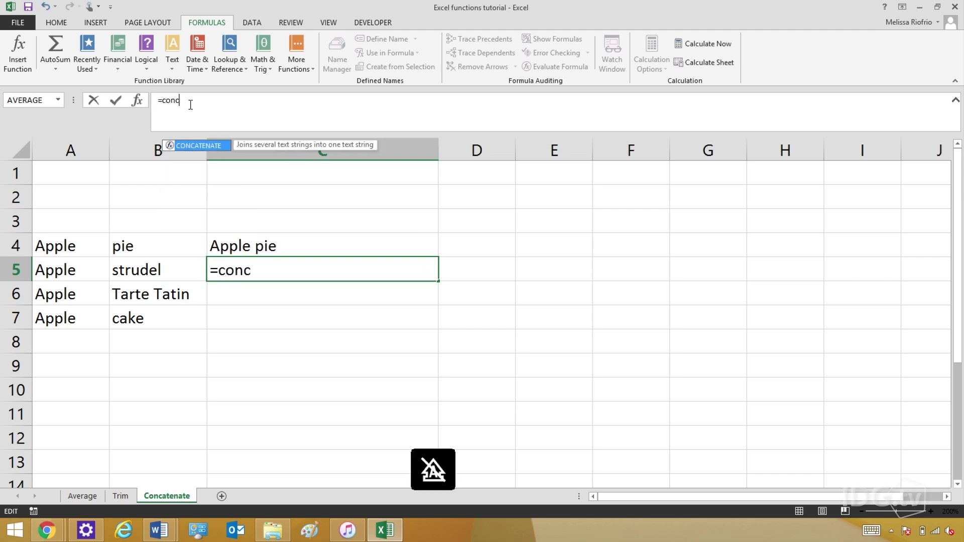
type("ate")
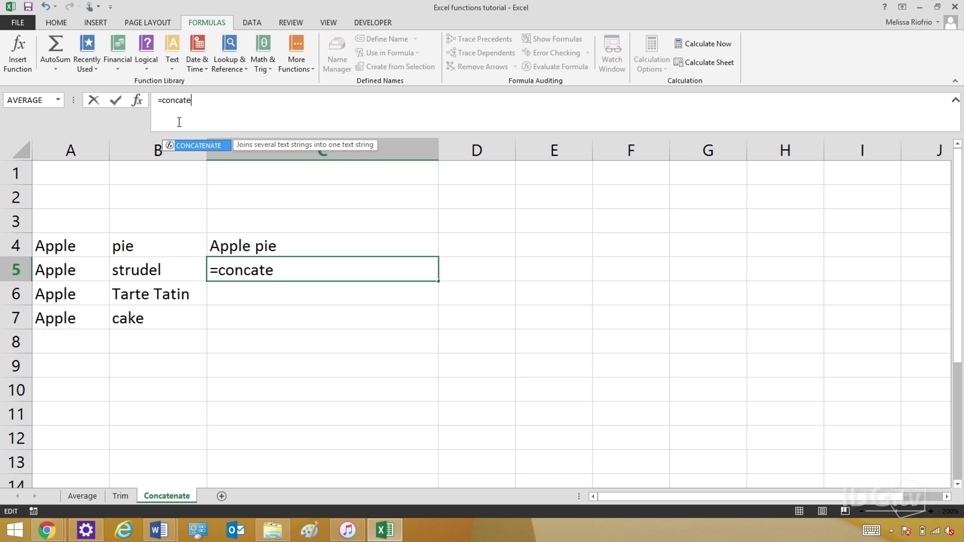
double_click(186, 144)
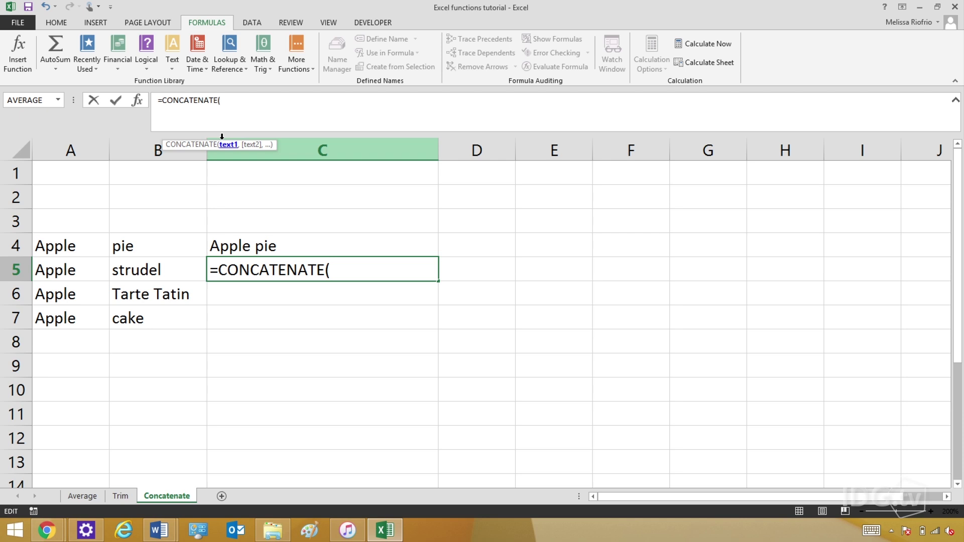
type("A5")
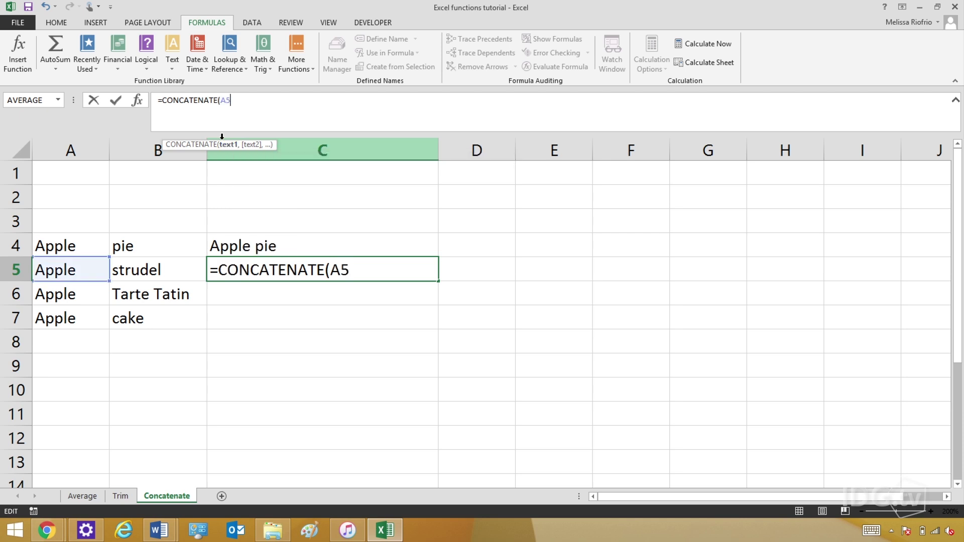
type(",")
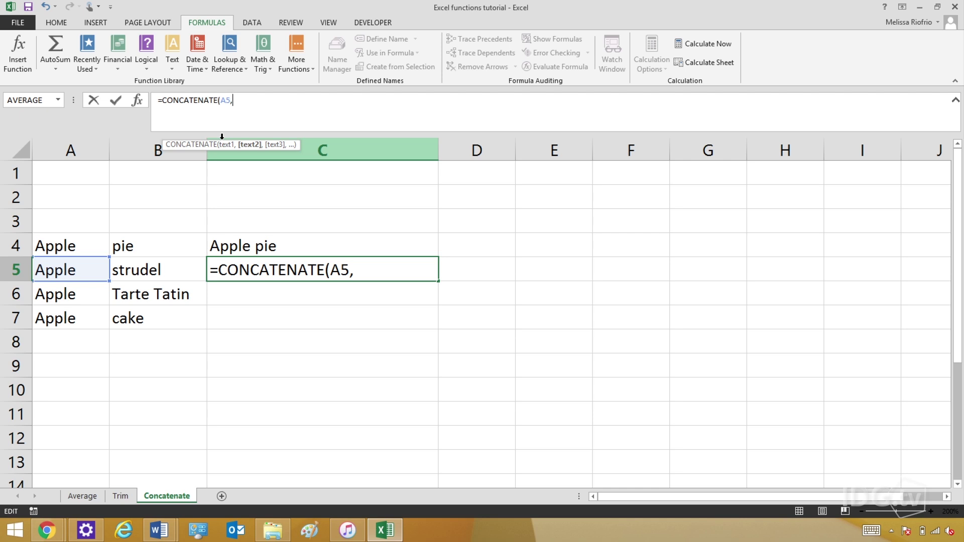
type("\" \",")
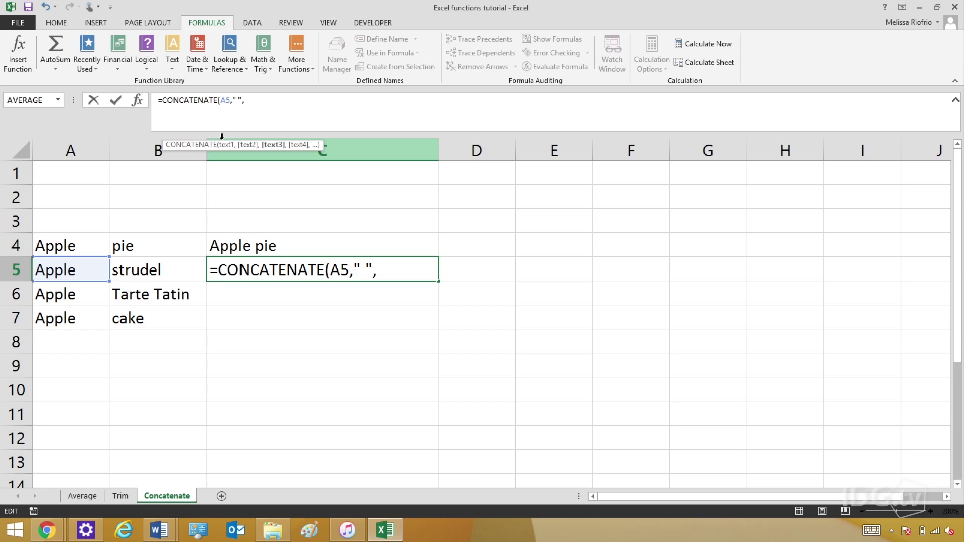
type("B5")
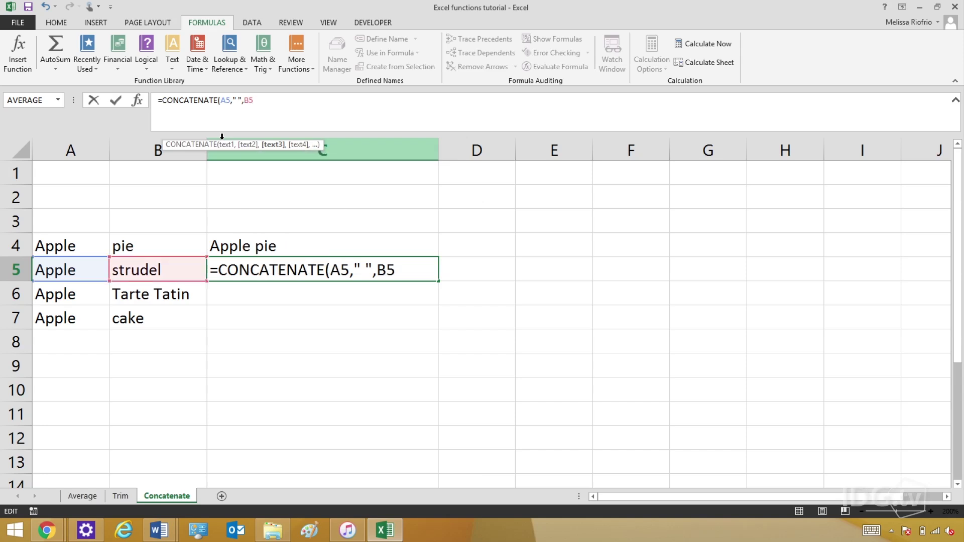
key("Return")
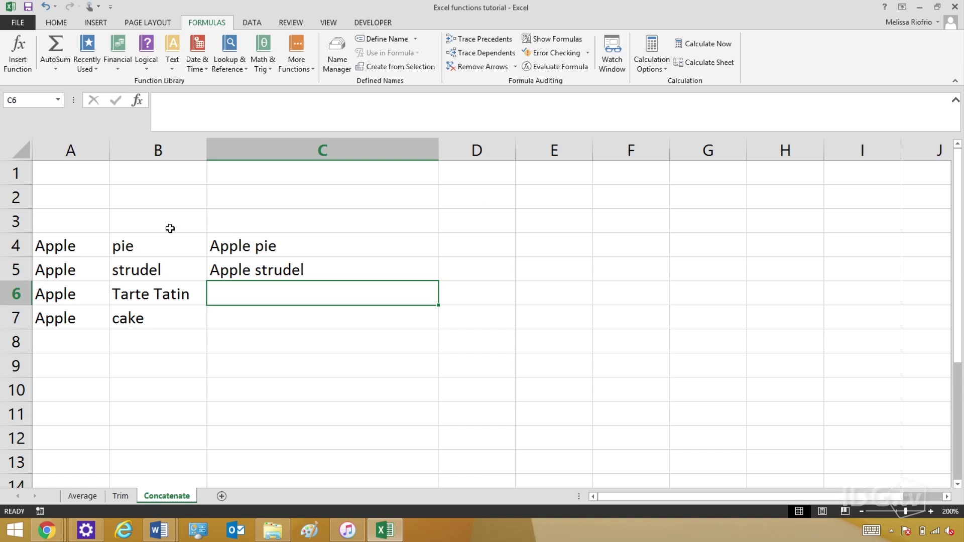
key("Up")
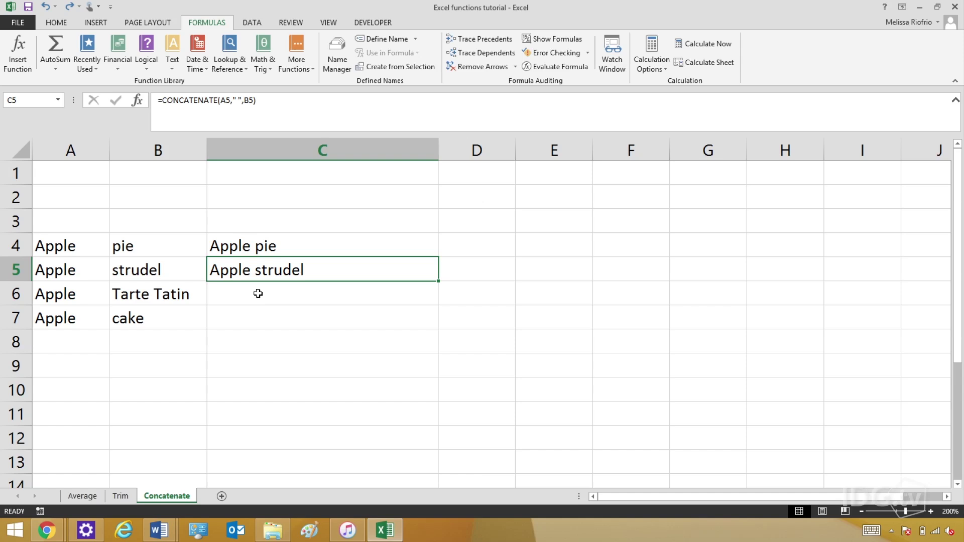
- Copy the C5 joining formula into C6:C7, producing 'Apple Tarte Tatin' and 'Apple cake'
key("ctrl+c")
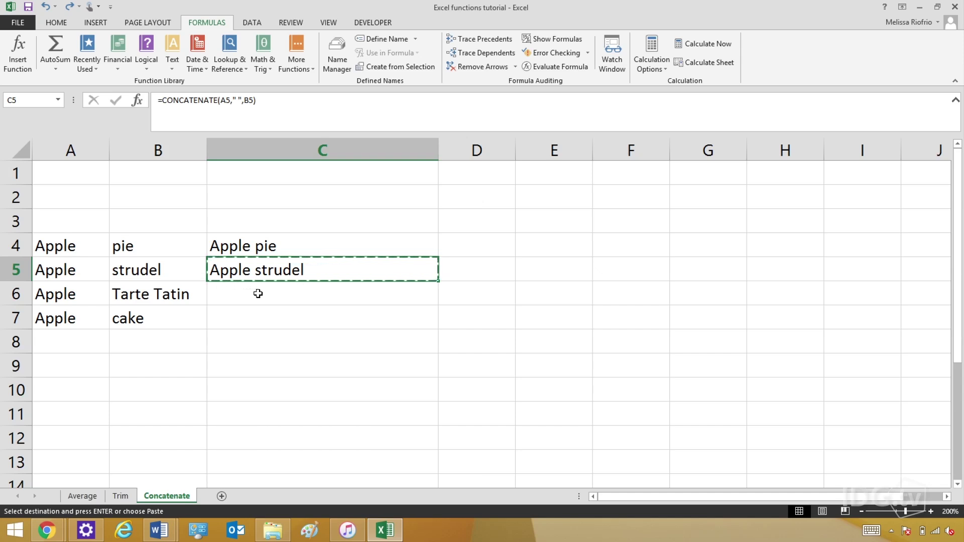
left_click(258, 294)
key("shift+Down")
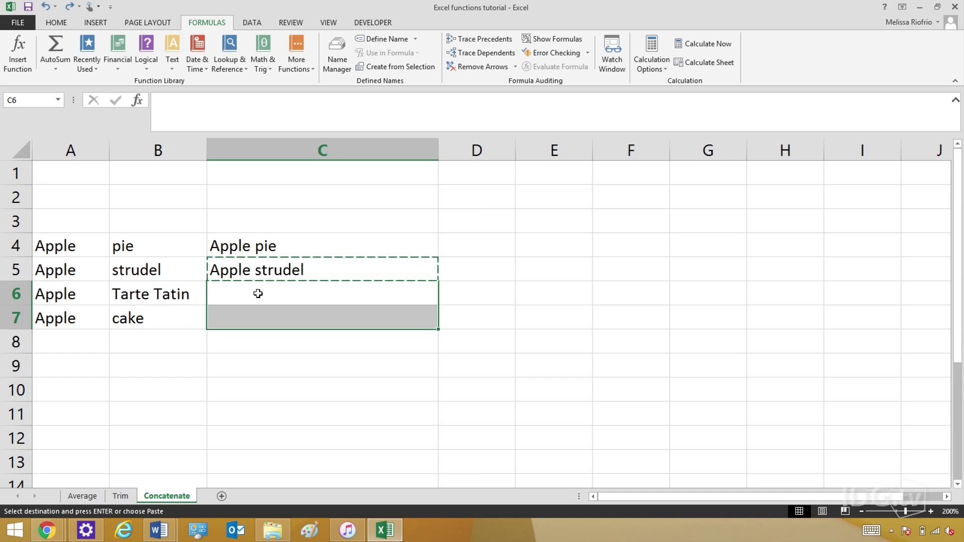
key("ctrl+v")
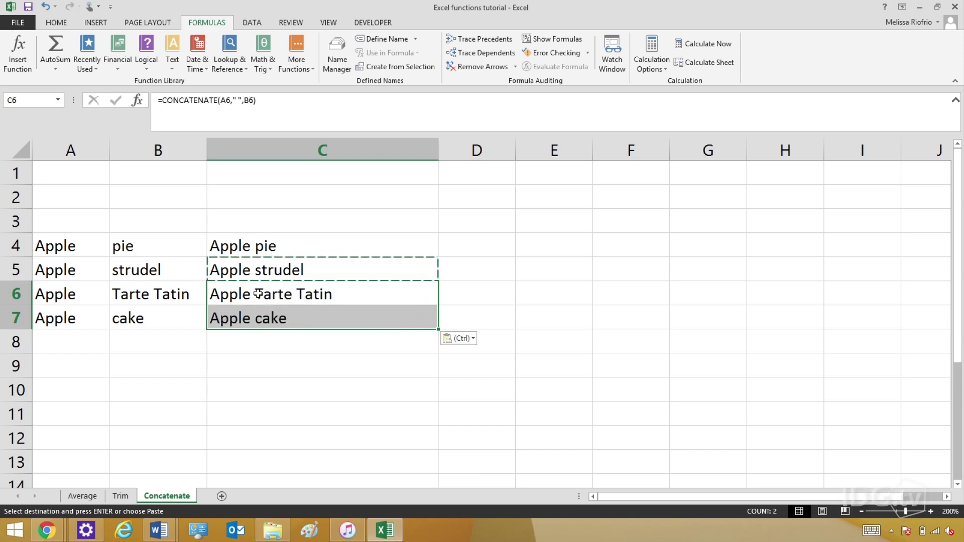
key("Escape")
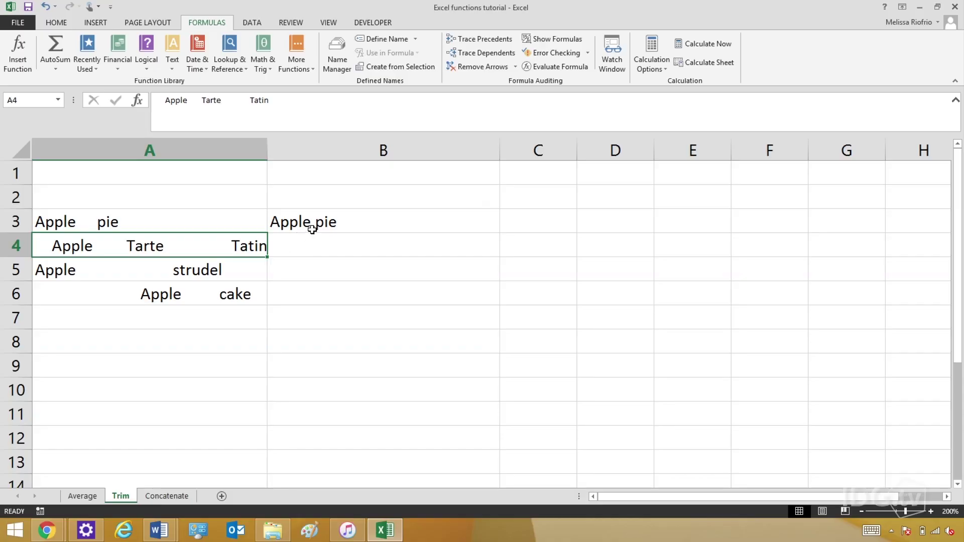
- Inspect B3's =TRIM(A3) formula, then select B4 for the Tarte Tatin text
left_click(312, 223)
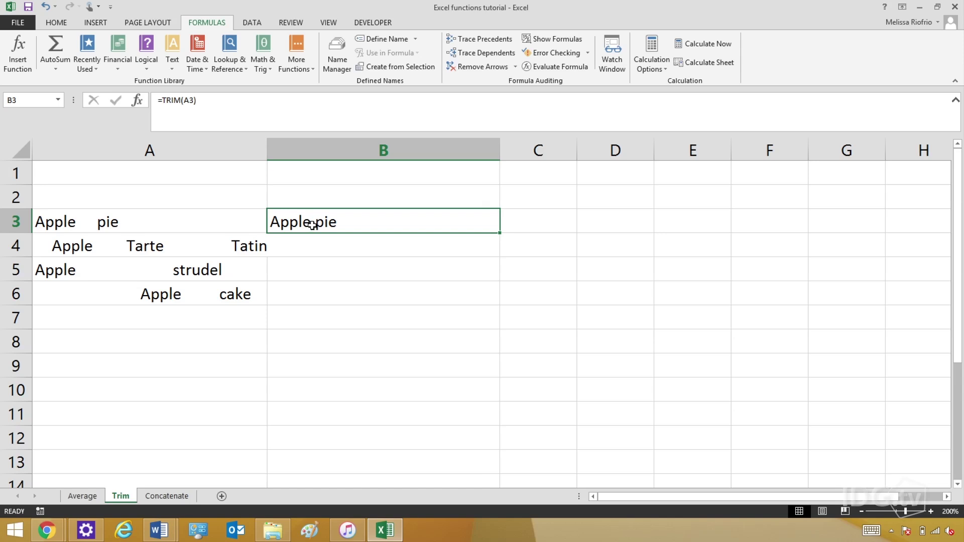
left_click(308, 247)
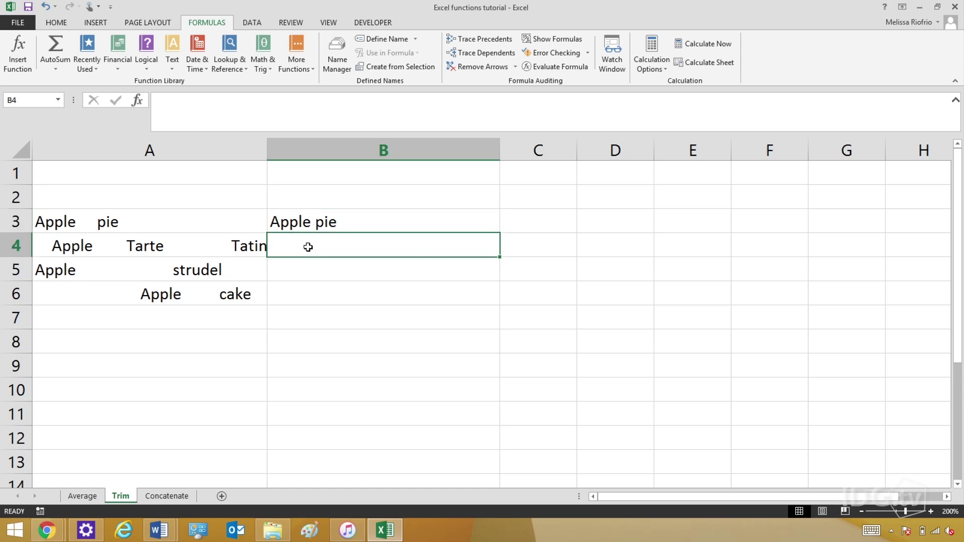
- Enter =TRIM(A4) in B4 so it shows the cleaned text 'Apple Tarte Tatin'
type("=")
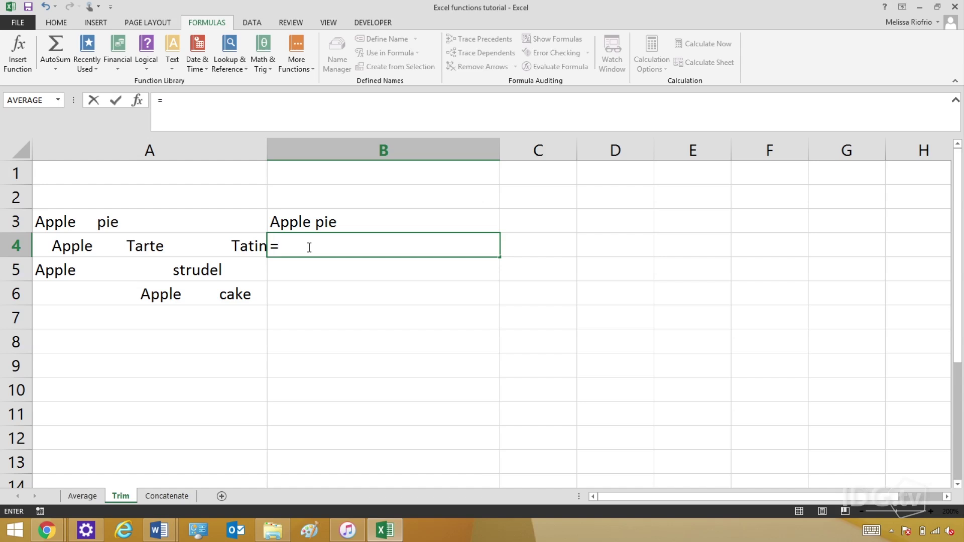
type("TRIM")
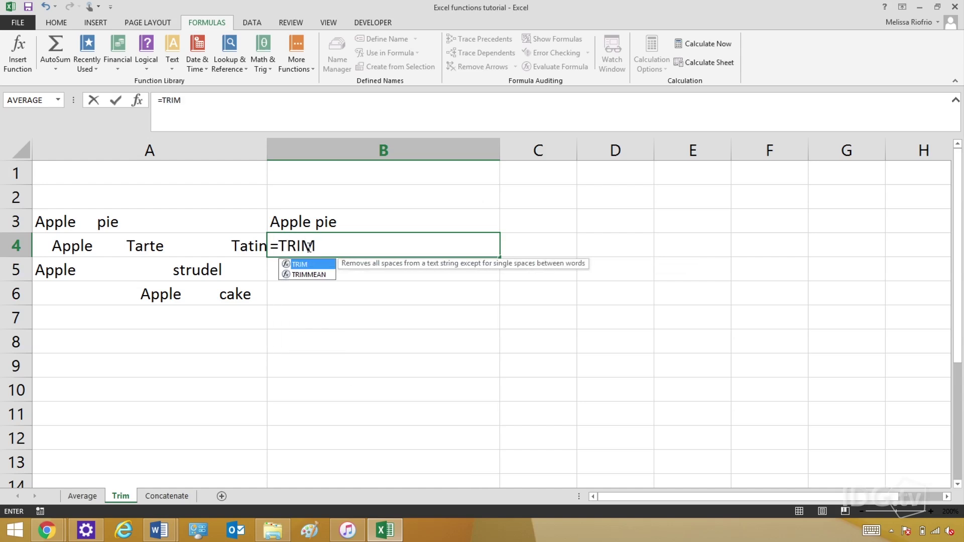
type("(")
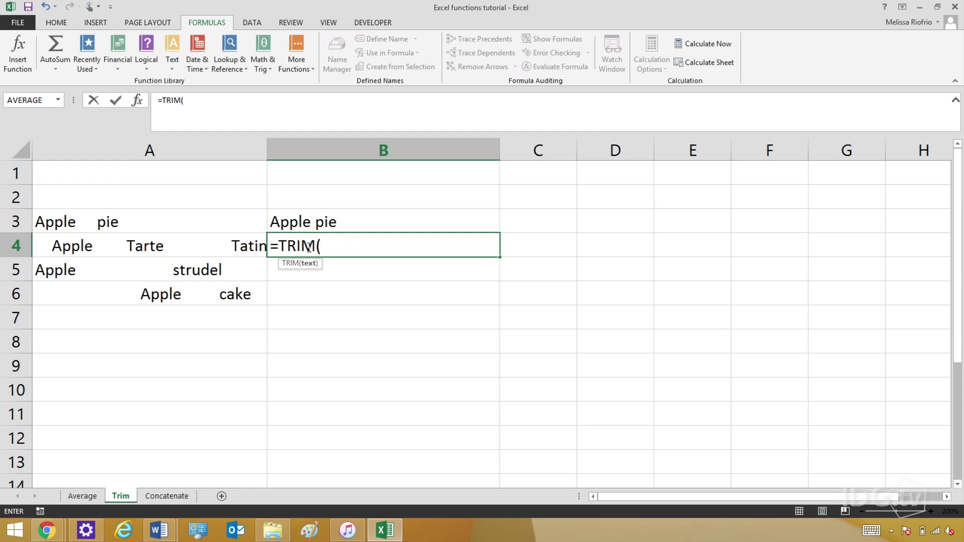
type("A$")
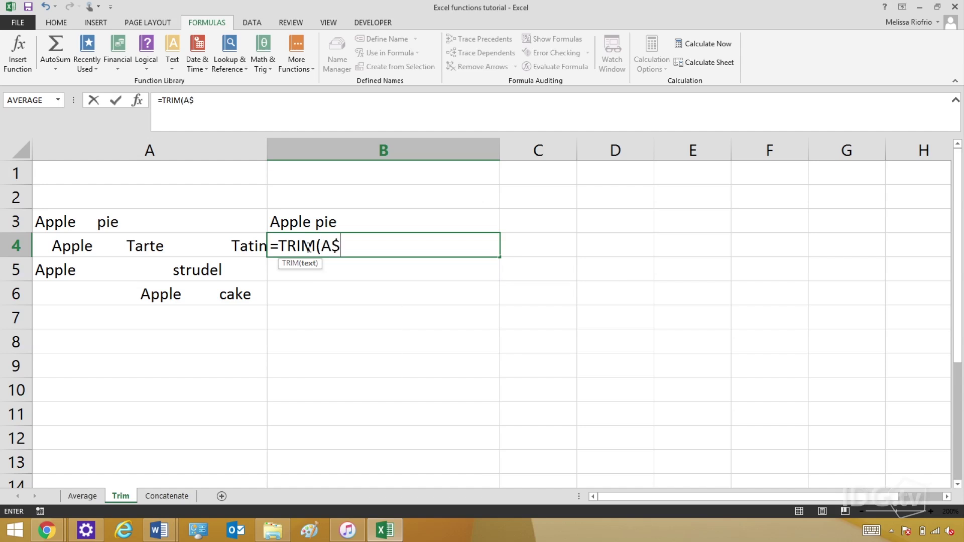
key("BackSpace")
type("4)")
key("Return")
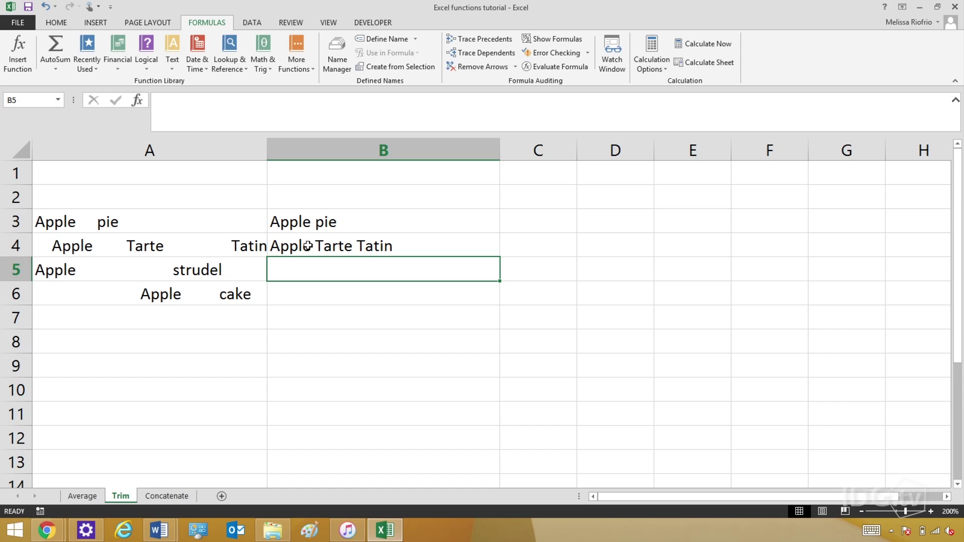
- Copy the TRIM formula from B4 into B5:B6 for Apple strudel and Apple cake
left_click(312, 250)
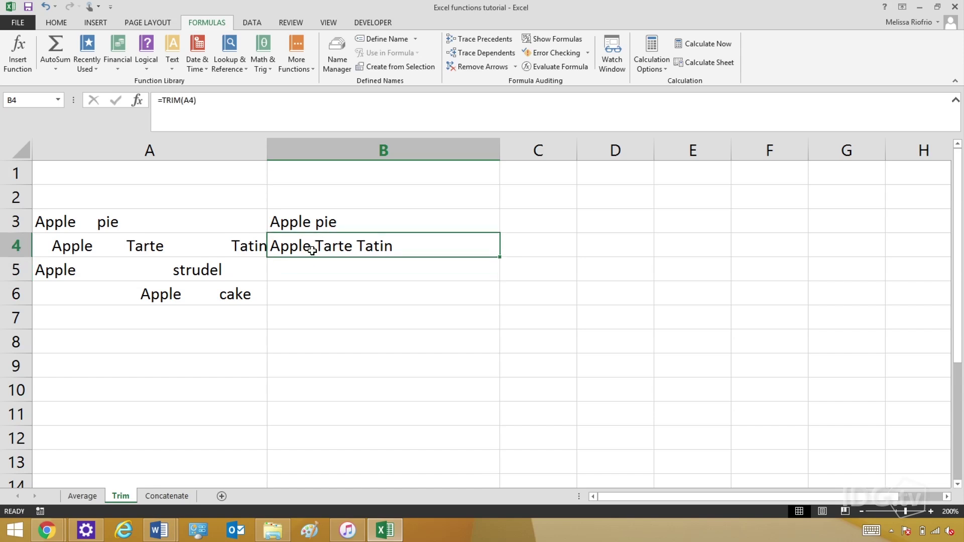
key("ctrl+c")
key("Down")
key("shift+Down")
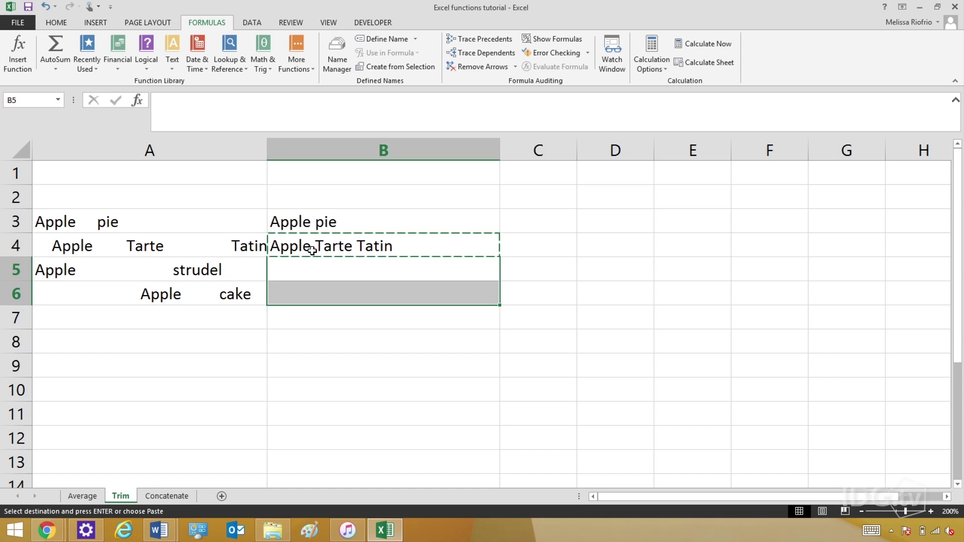
key("Return")
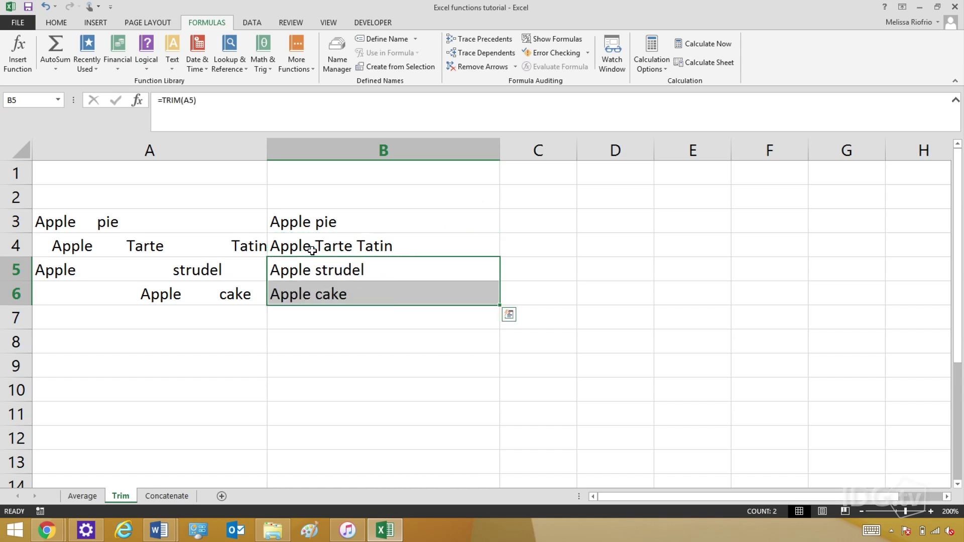